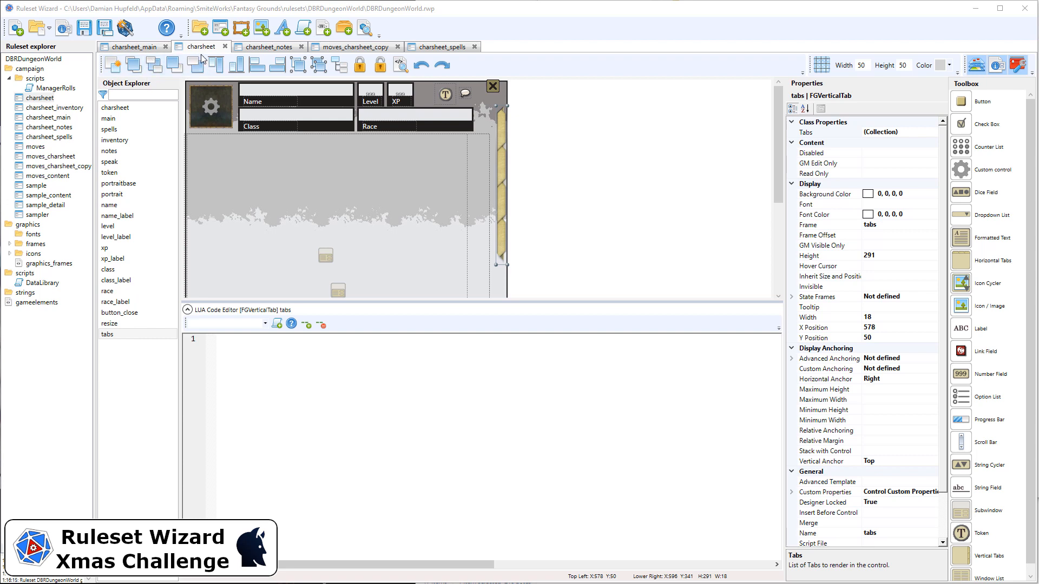
# Review the class name, size, position and name properties of the spells subwindow in charsheet.
pyautogui.click(124, 132)
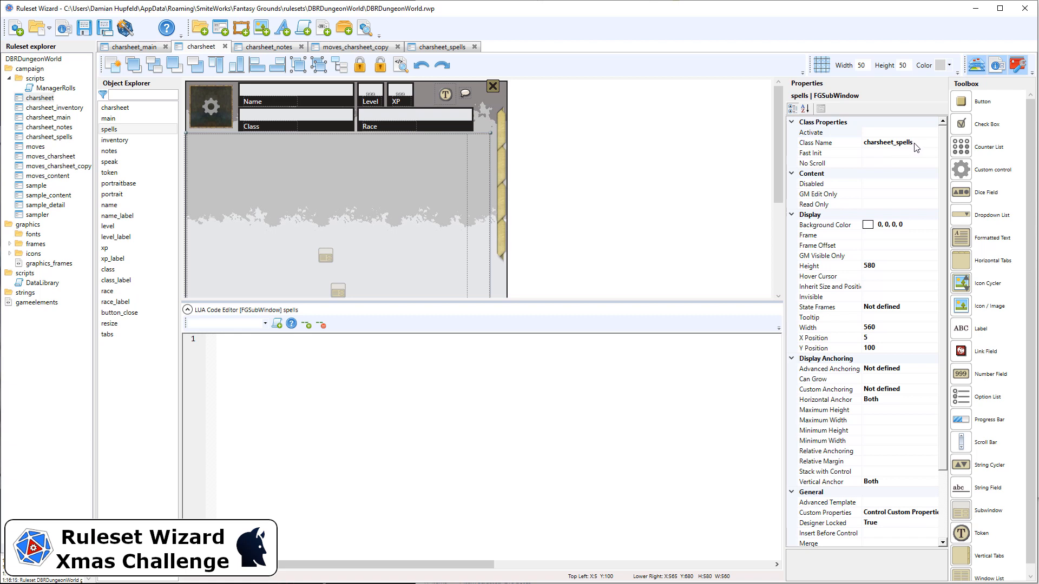
pyautogui.click(885, 270)
pyautogui.click(897, 329)
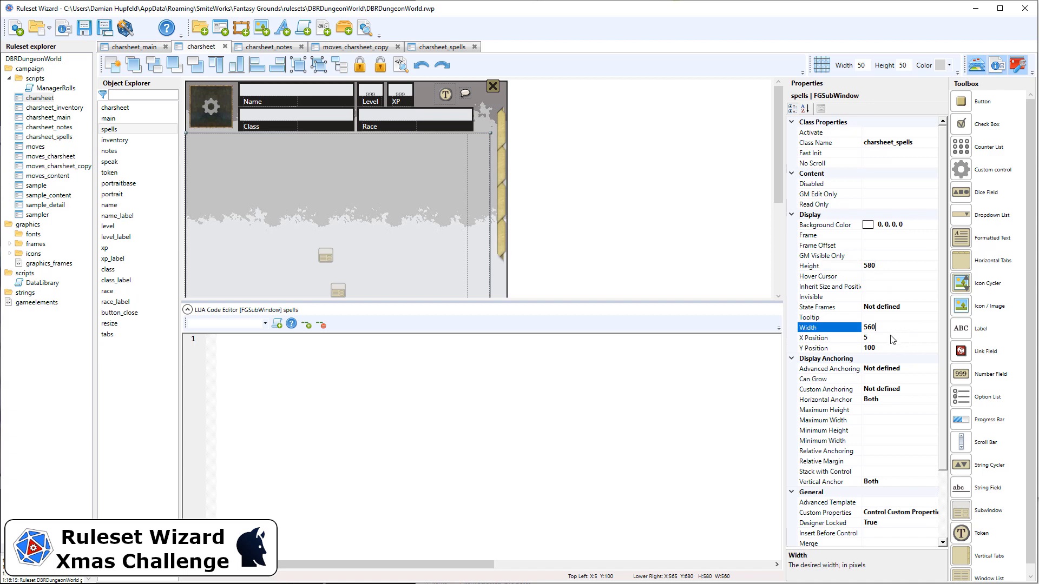
pyautogui.click(888, 339)
pyautogui.scroll(-3, 910, 362)
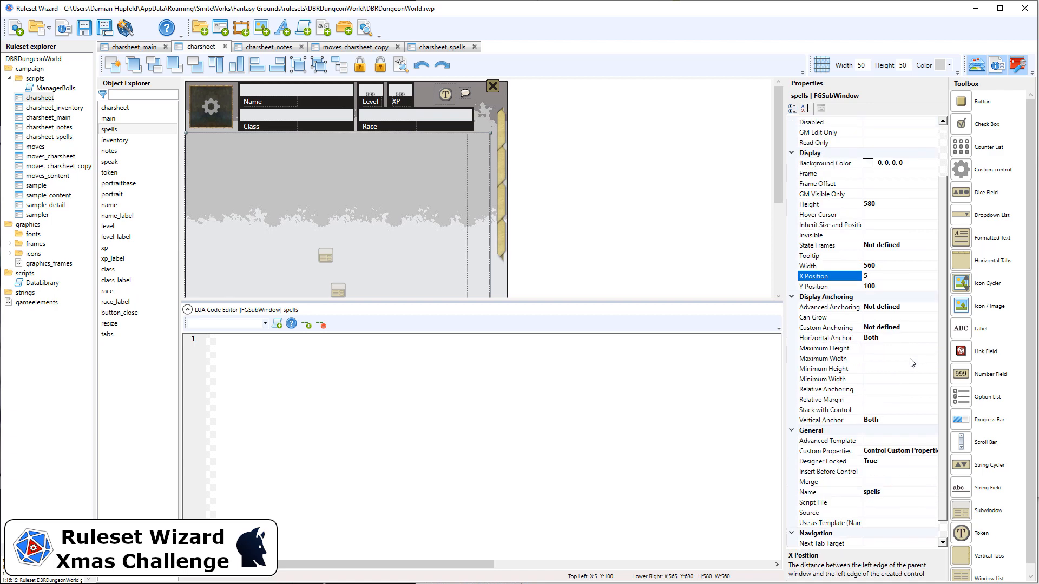
pyautogui.click(885, 472)
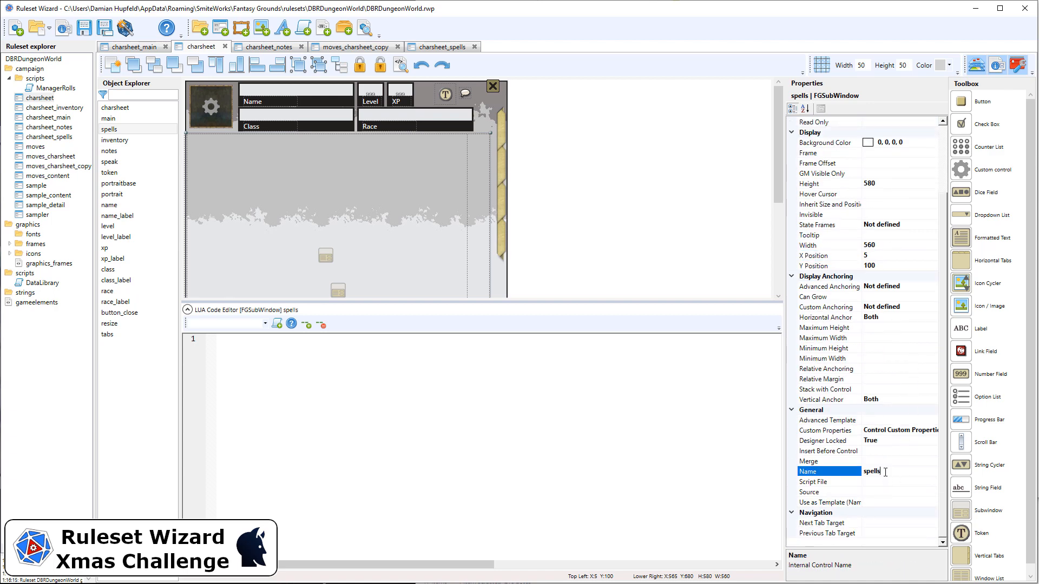
# Open the charsheet_spells window class and look through its properties.
pyautogui.click(52, 141)
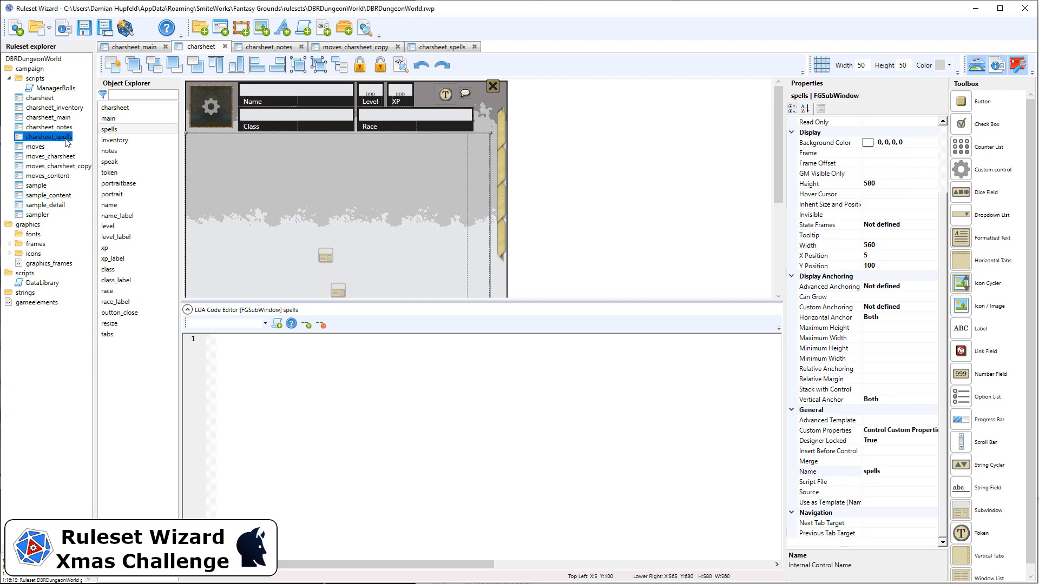
pyautogui.doubleClick(67, 139)
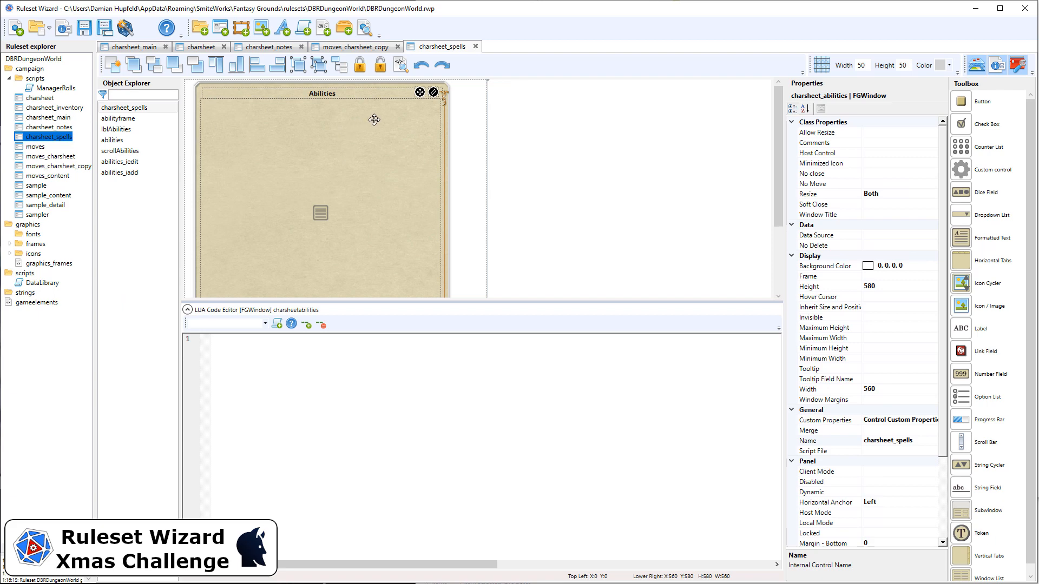
pyautogui.scroll(-4, 915, 427)
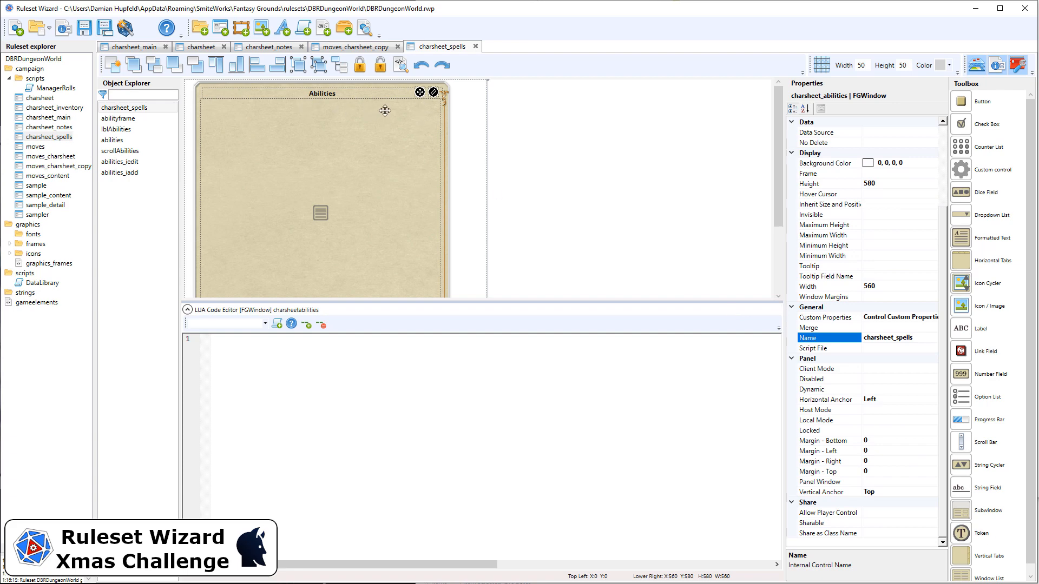
# Delete all the abilities controls from charsheet_spells: label, edit and add buttons, frame, list and scrollbar.
pyautogui.click(546, 172)
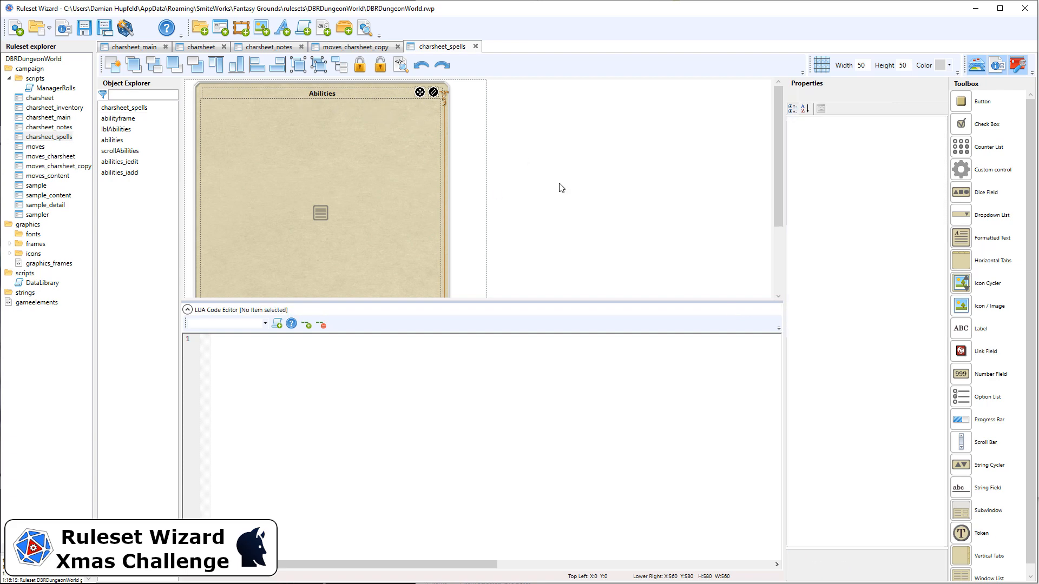
pyautogui.moveTo(550, 234); pyautogui.dragTo(398, 80)
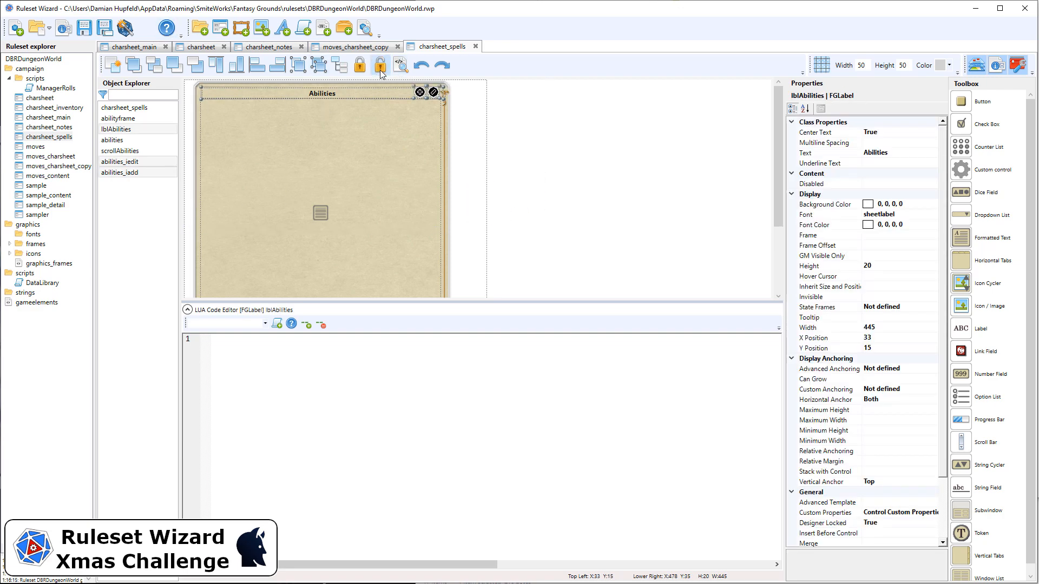
pyautogui.press('Delete')
pyautogui.click(381, 68)
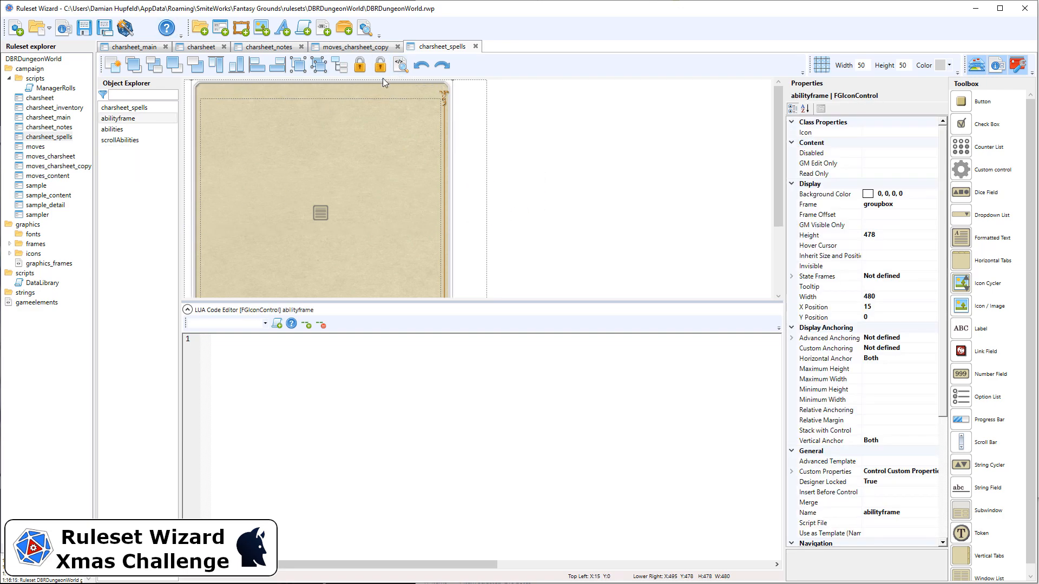
pyautogui.press('Delete')
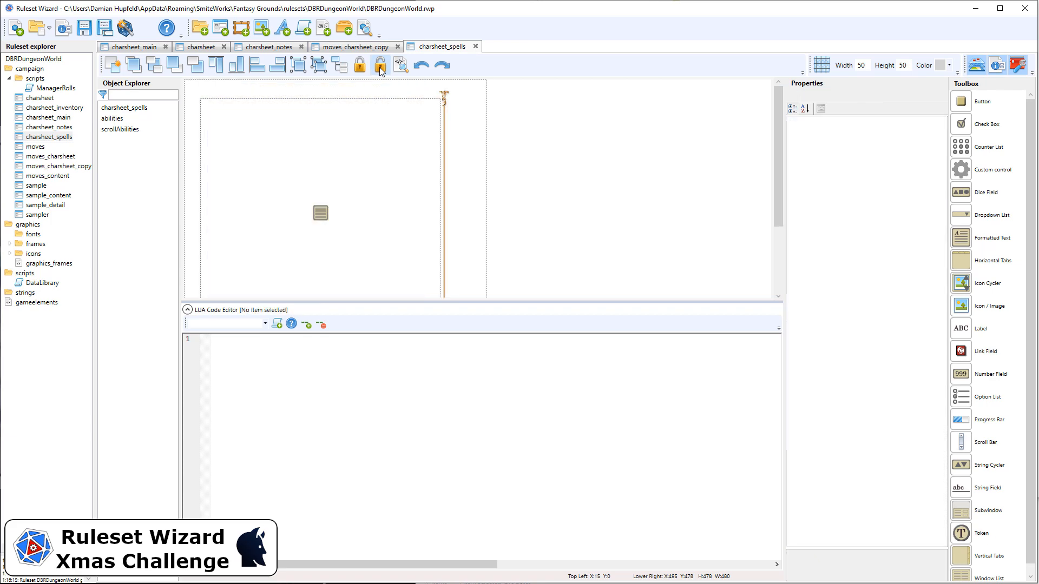
pyautogui.click(296, 106)
pyautogui.click(443, 91)
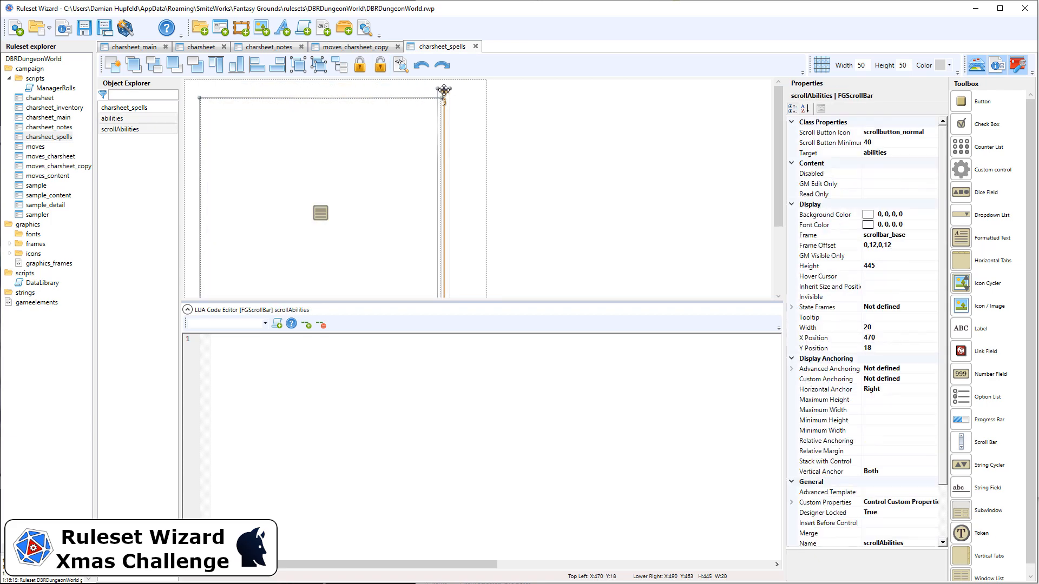
pyautogui.press('Delete')
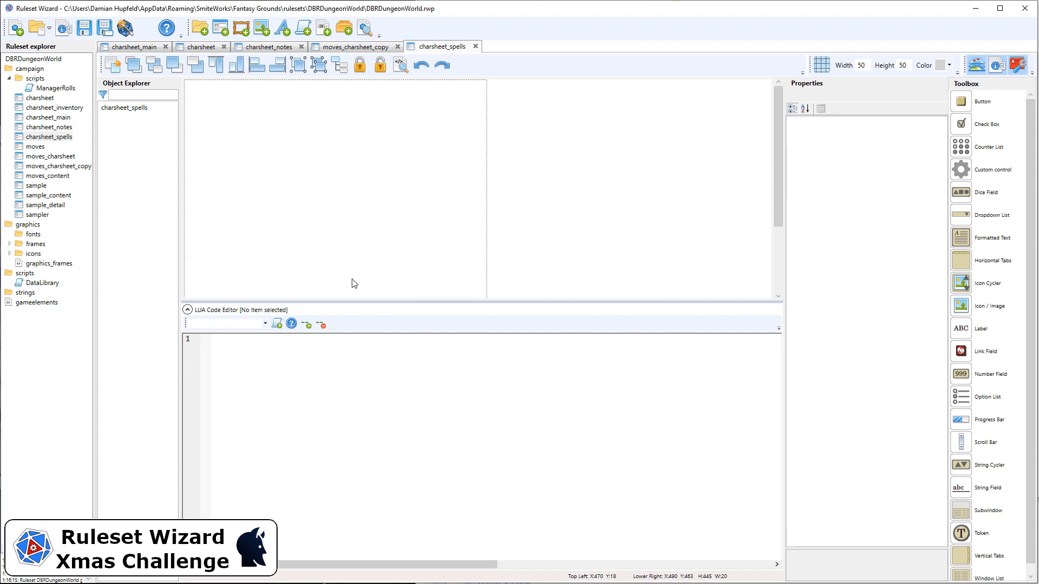
pyautogui.click(449, 150)
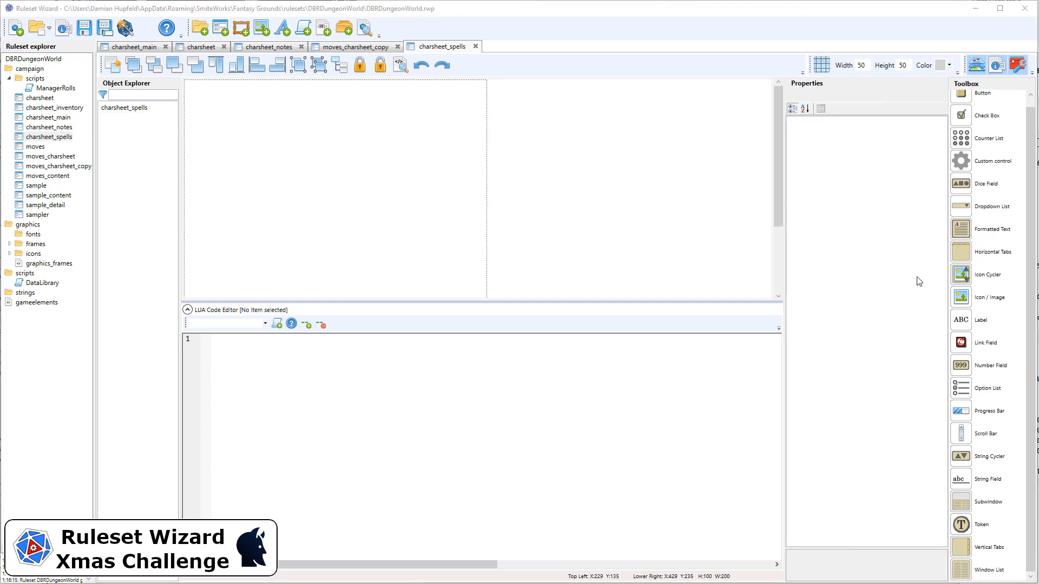
# Place a Window List about 200 by 100 in charsheet_spells and add spells as its accepted drop class.
pyautogui.moveTo(992, 570); pyautogui.dragTo(238, 111)
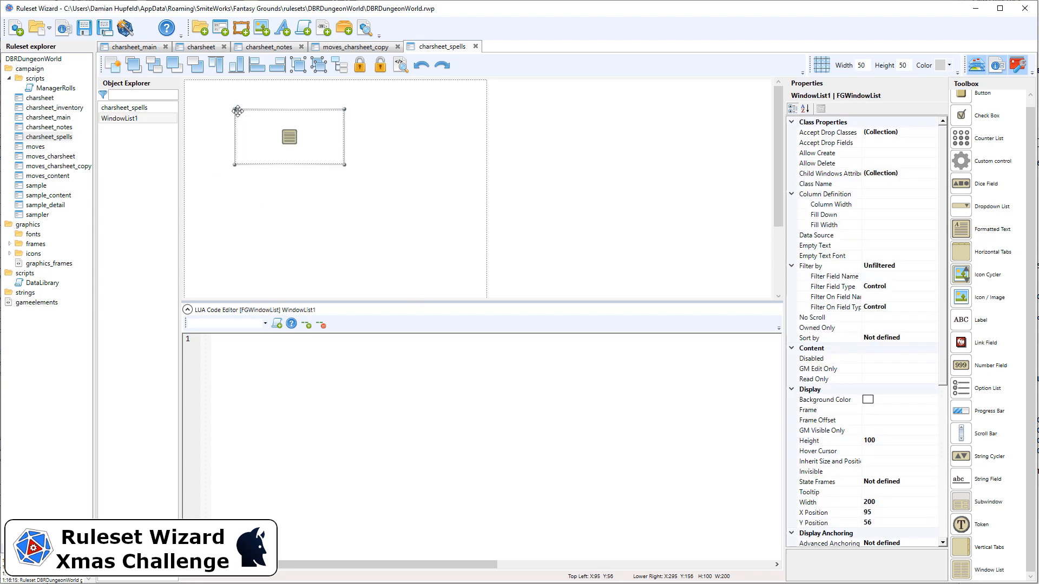
pyautogui.click(913, 133)
pyautogui.click(933, 135)
pyautogui.click(442, 335)
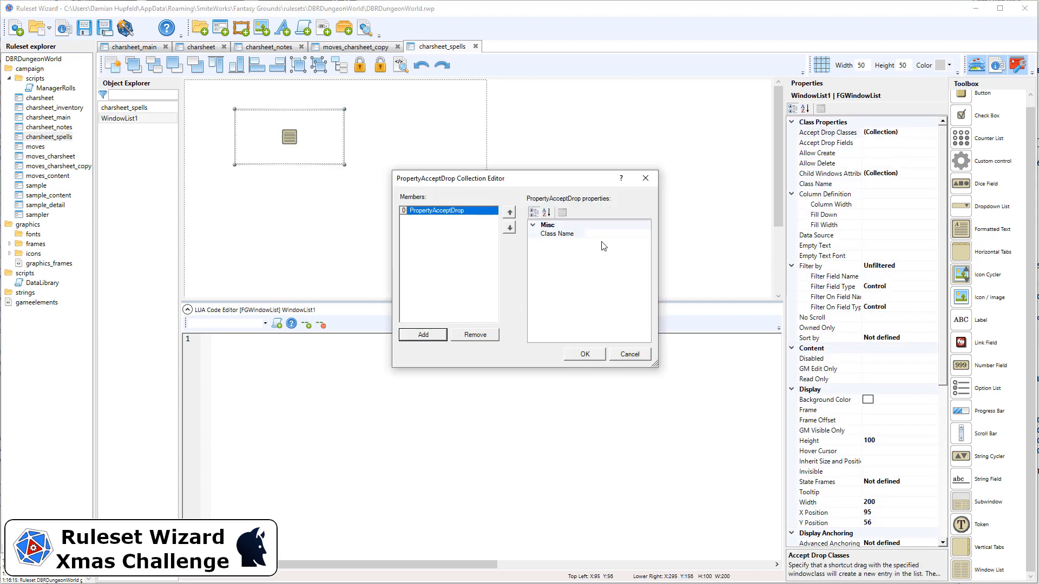
pyautogui.click(608, 232)
pyautogui.write('spells')
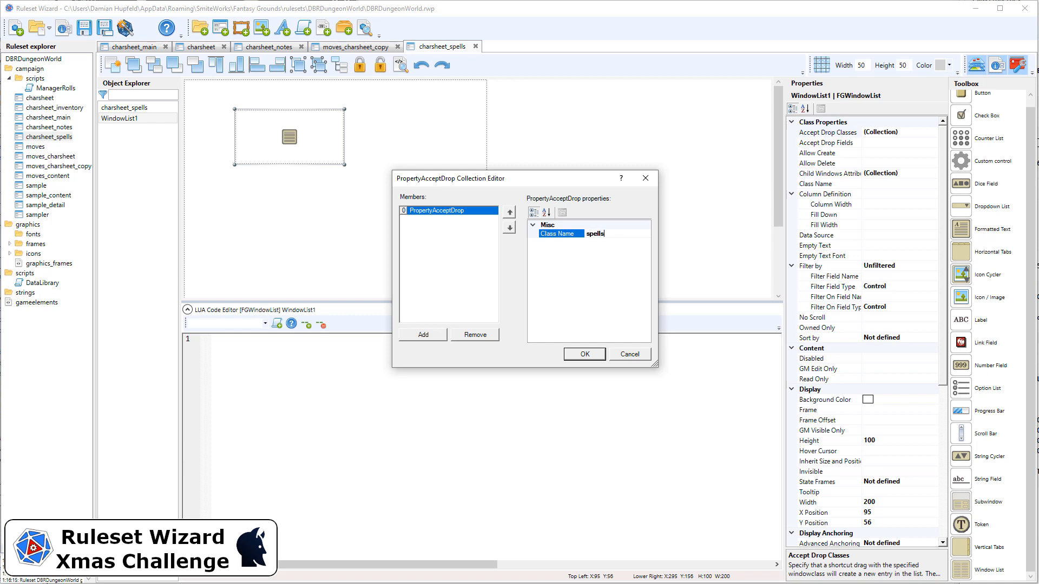
pyautogui.press('Return')
pyautogui.click(587, 359)
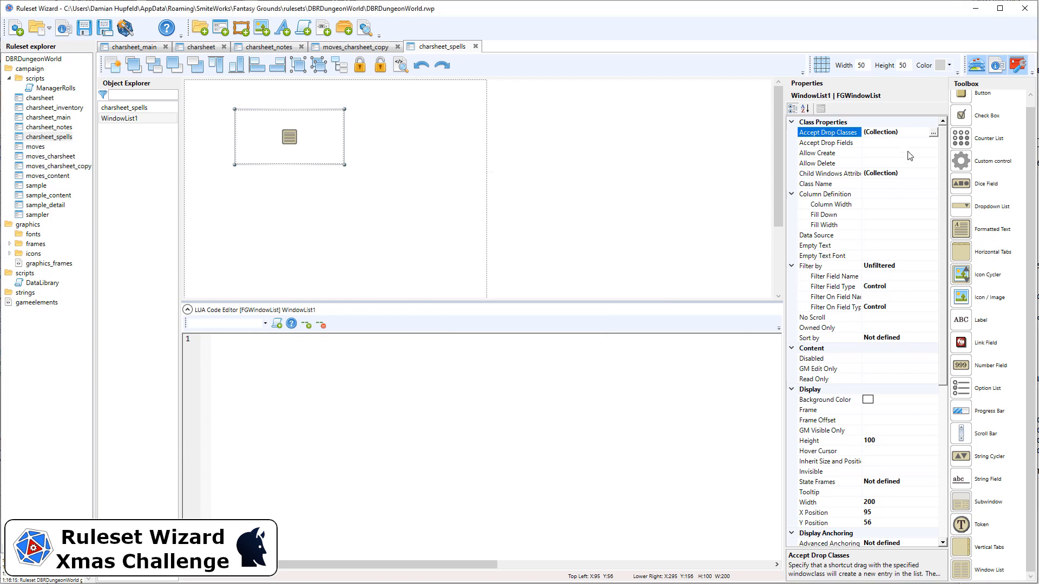
# Set Allow Create and Allow Delete to True for the window list.
pyautogui.click(882, 143)
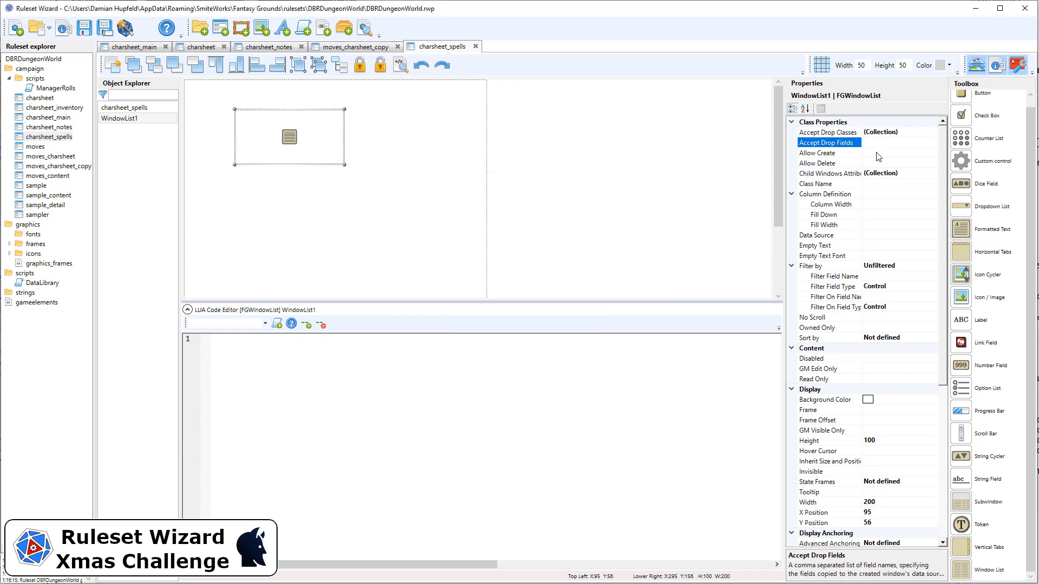
pyautogui.click(878, 153)
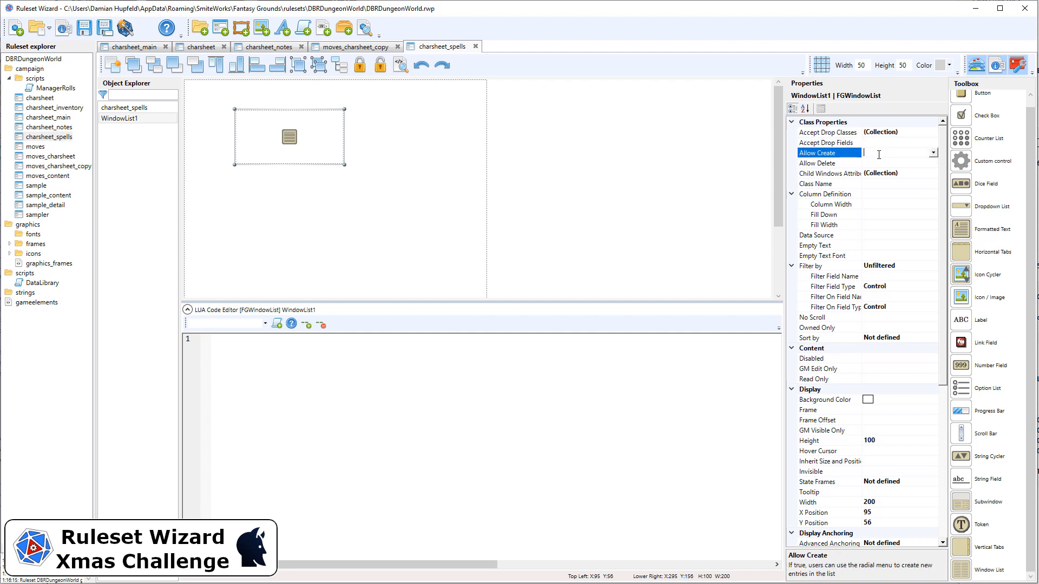
pyautogui.doubleClick(879, 153)
pyautogui.doubleClick(880, 163)
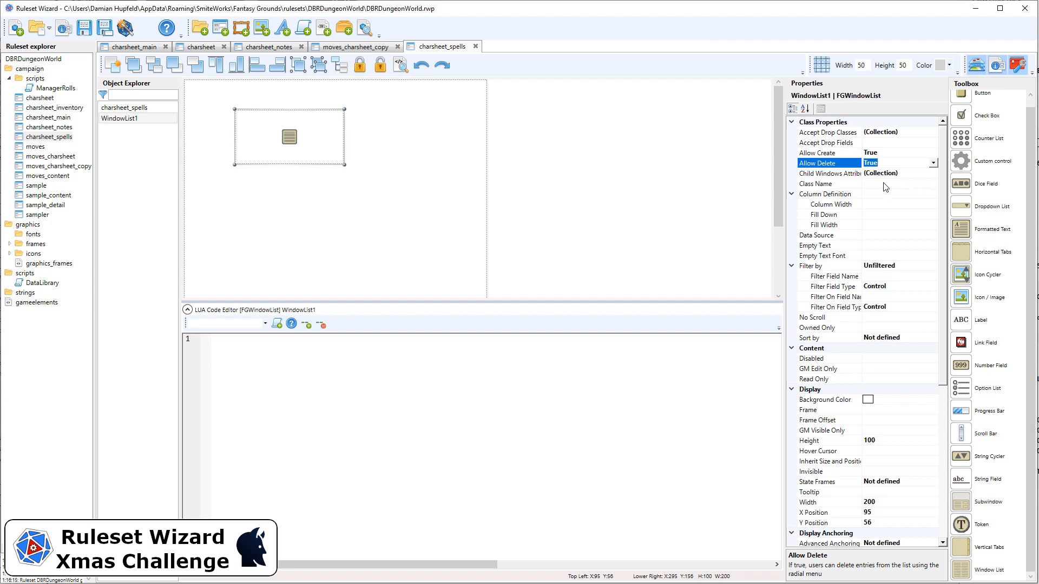
# Set the window list's class name to spells_charsheet and its column width to 280.
pyautogui.click(890, 184)
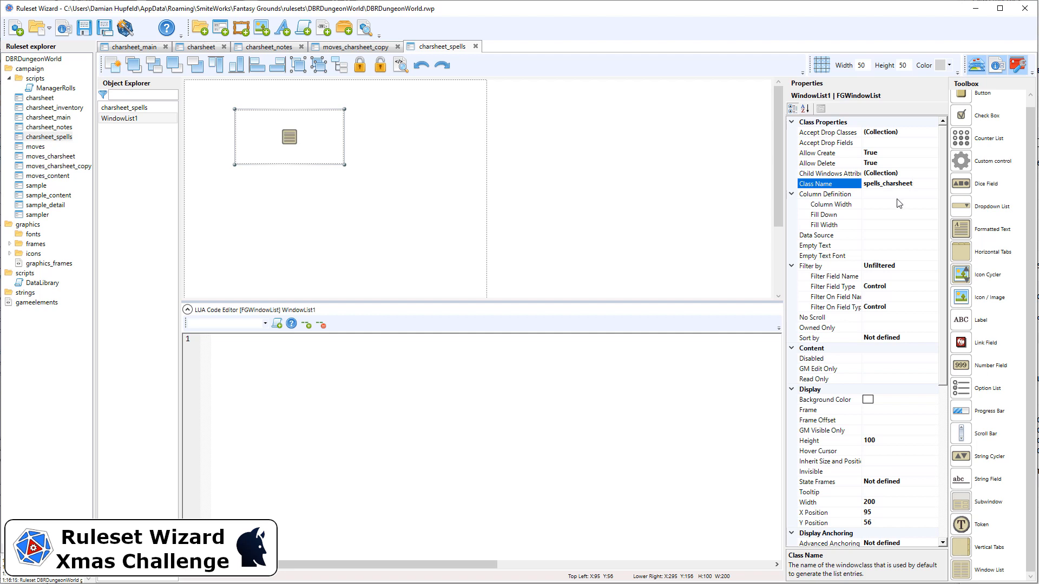
pyautogui.click(883, 204)
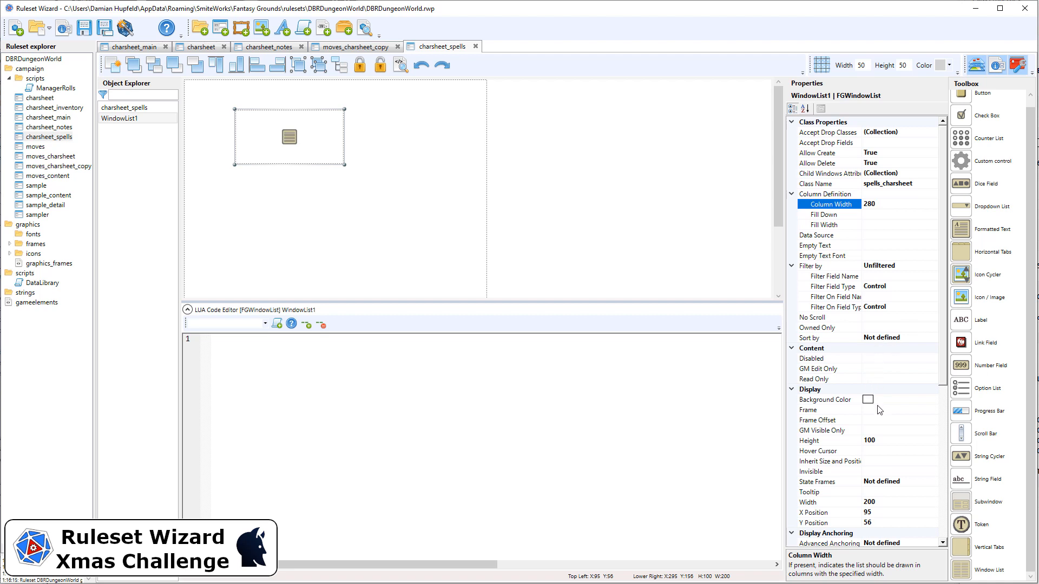
# Give the window list the frame_windowlist frame with a frame offset of 0,35,0,5.
pyautogui.click(909, 411)
pyautogui.click(933, 410)
pyautogui.scroll(-5, 882, 514)
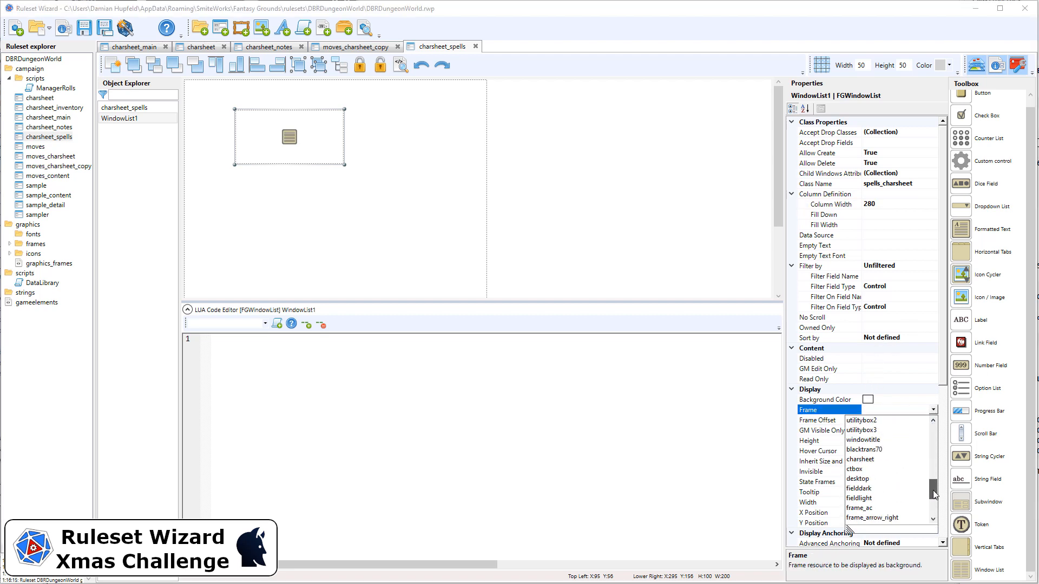
pyautogui.click(872, 489)
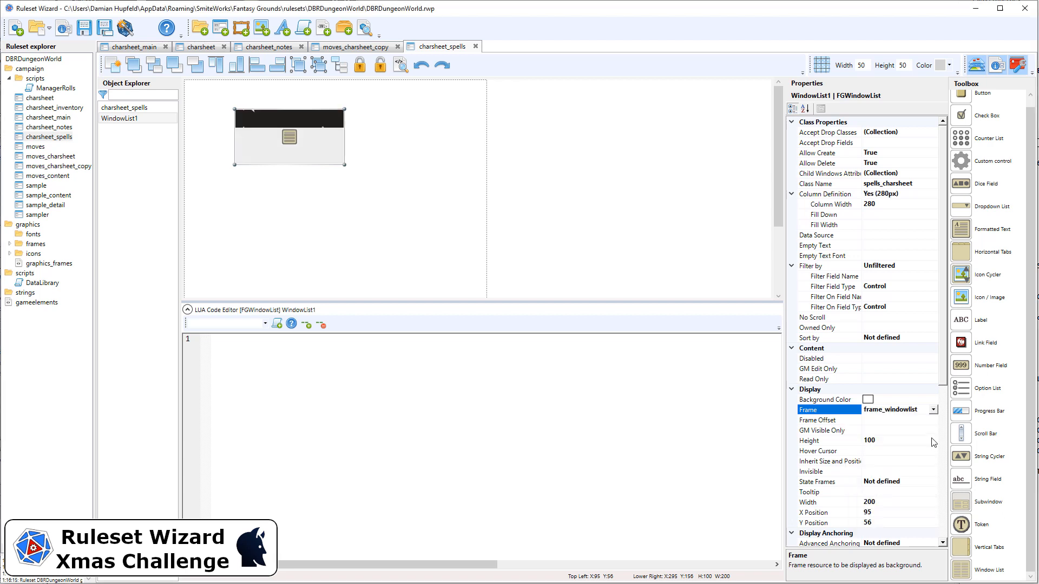
pyautogui.click(887, 419)
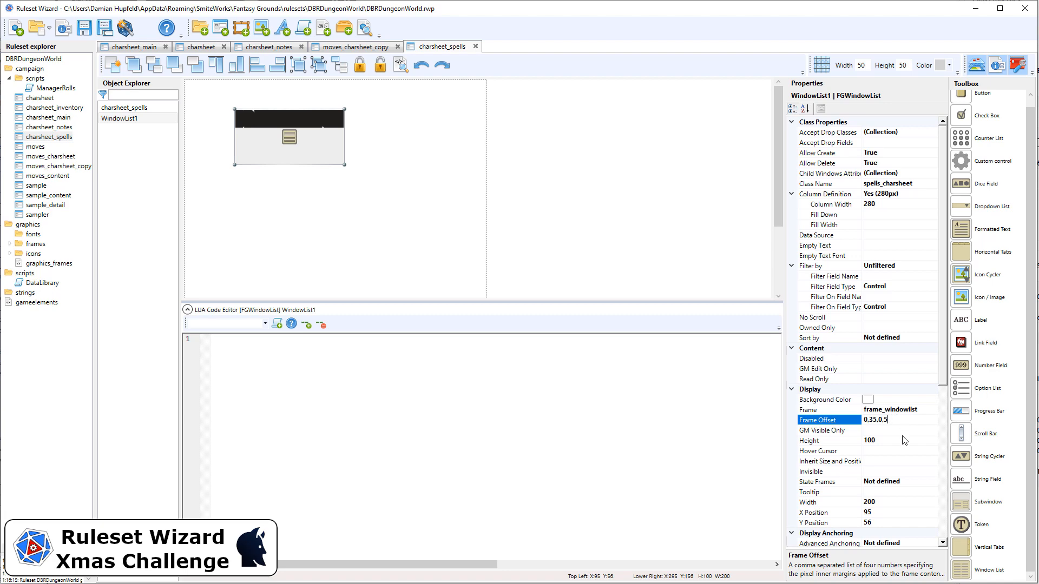
# Set the window list's width to 280 and position to X 5, Y 0, with Can Grow set to True.
pyautogui.click(905, 441)
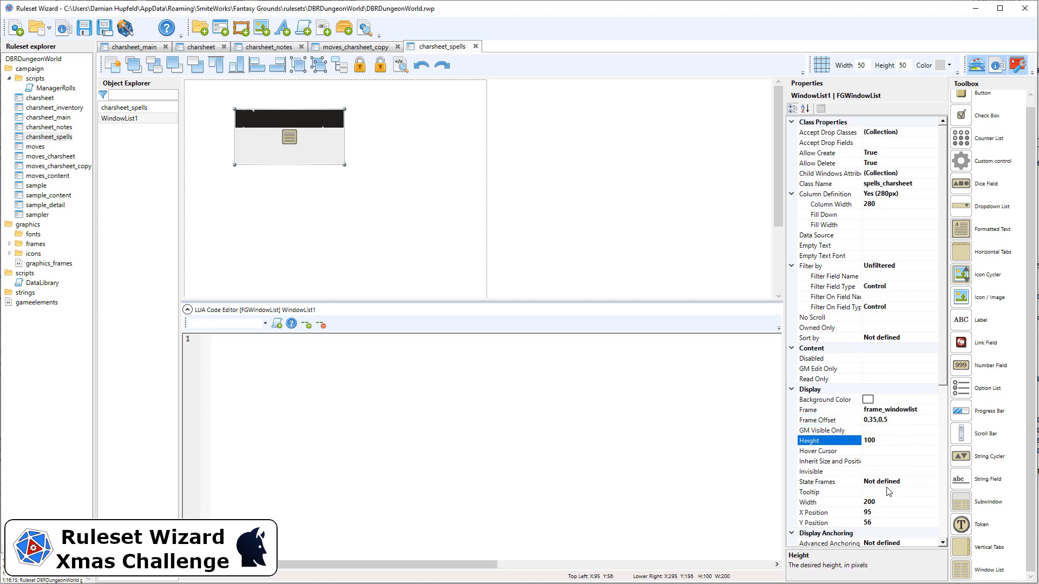
pyautogui.scroll(-2, 889, 492)
pyautogui.click(893, 441)
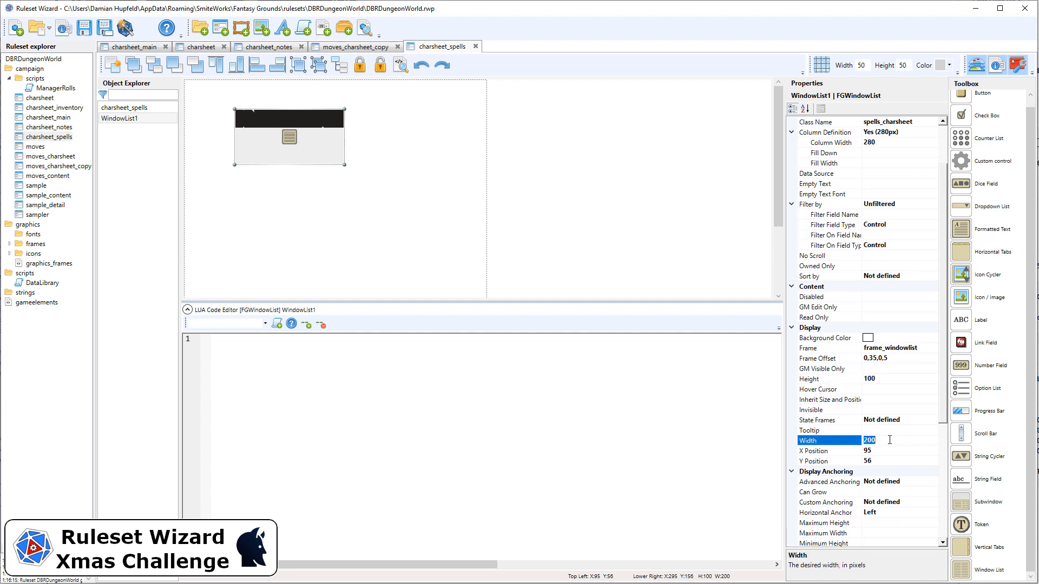
pyautogui.write('28')
pyautogui.click(885, 451)
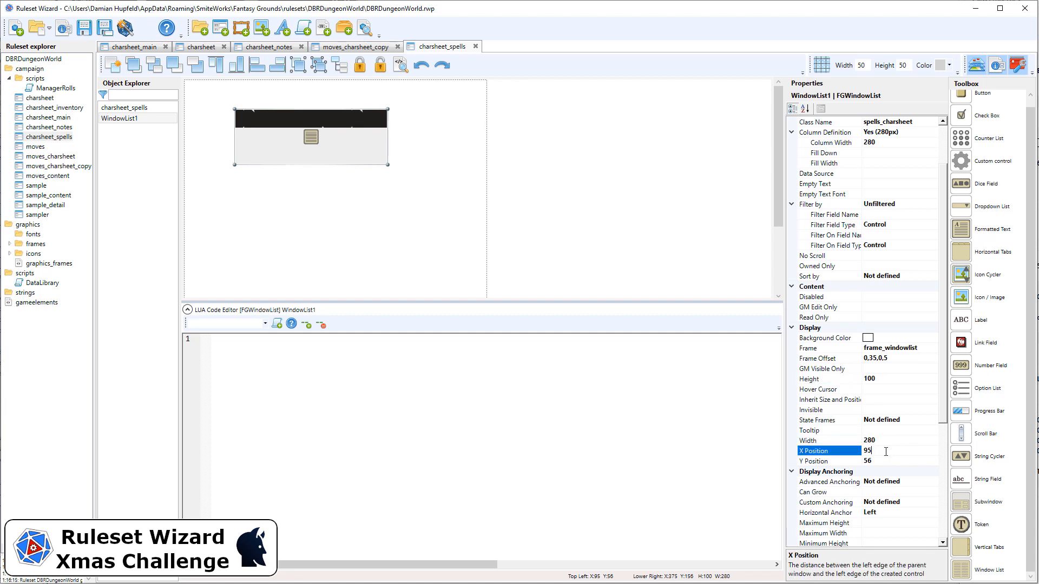
pyautogui.click(883, 458)
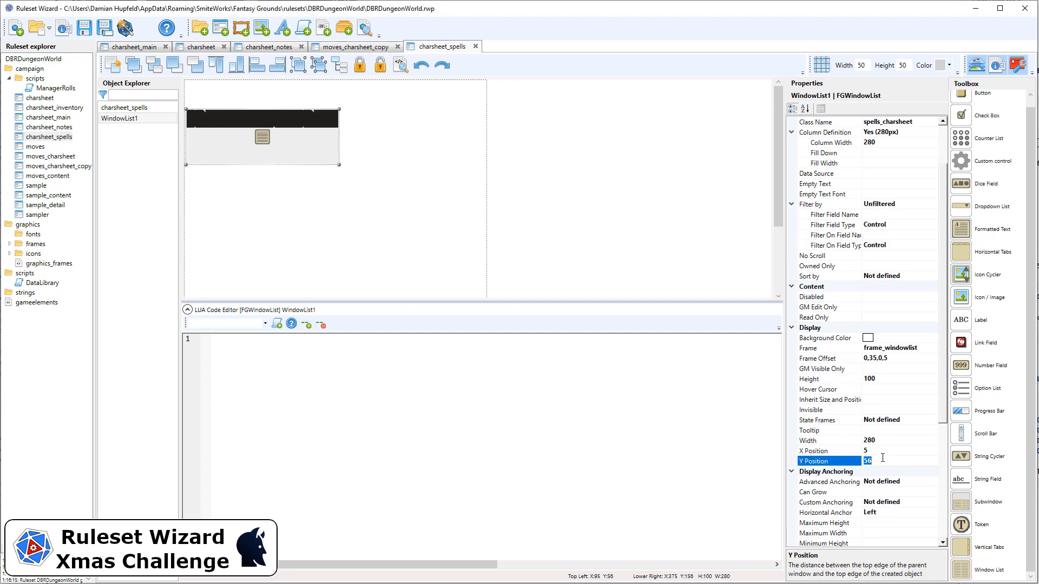
pyautogui.doubleClick(900, 494)
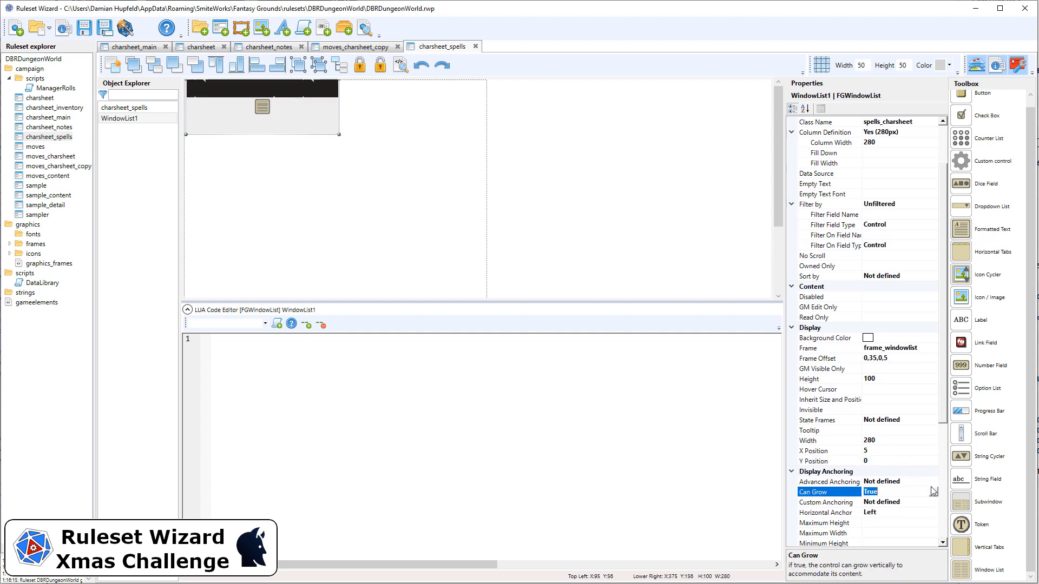
# Name the window list spells0 and set its data source to .spells0.
pyautogui.moveTo(943, 418); pyautogui.dragTo(952, 505)
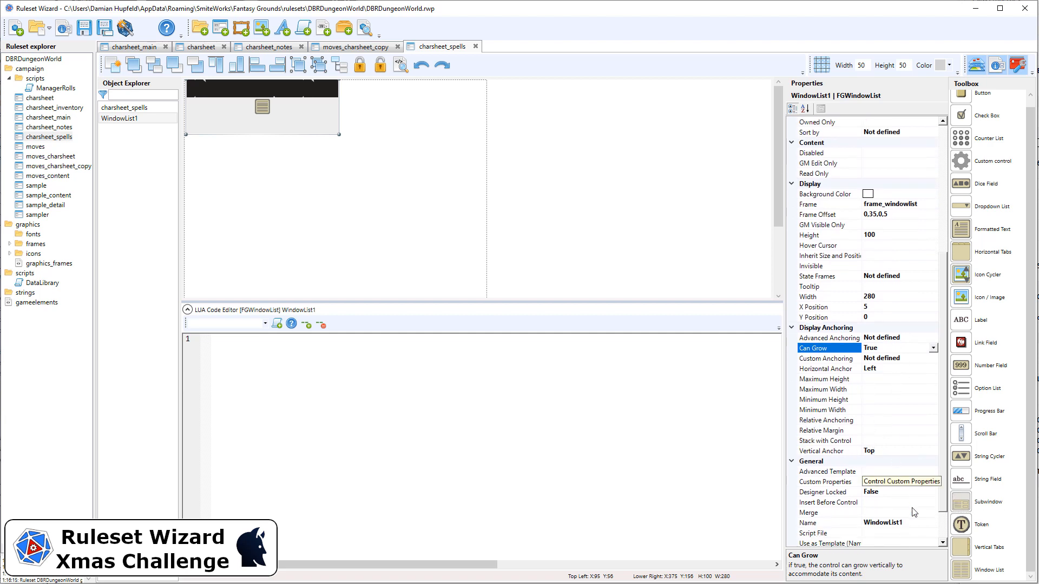
pyautogui.click(905, 522)
pyautogui.write('spells0')
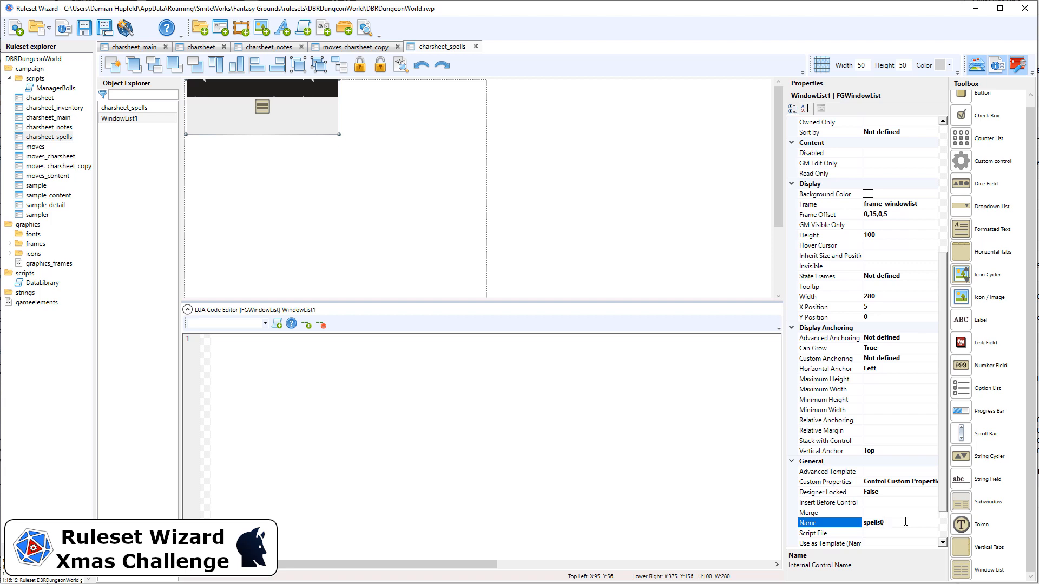
pyautogui.press('Return')
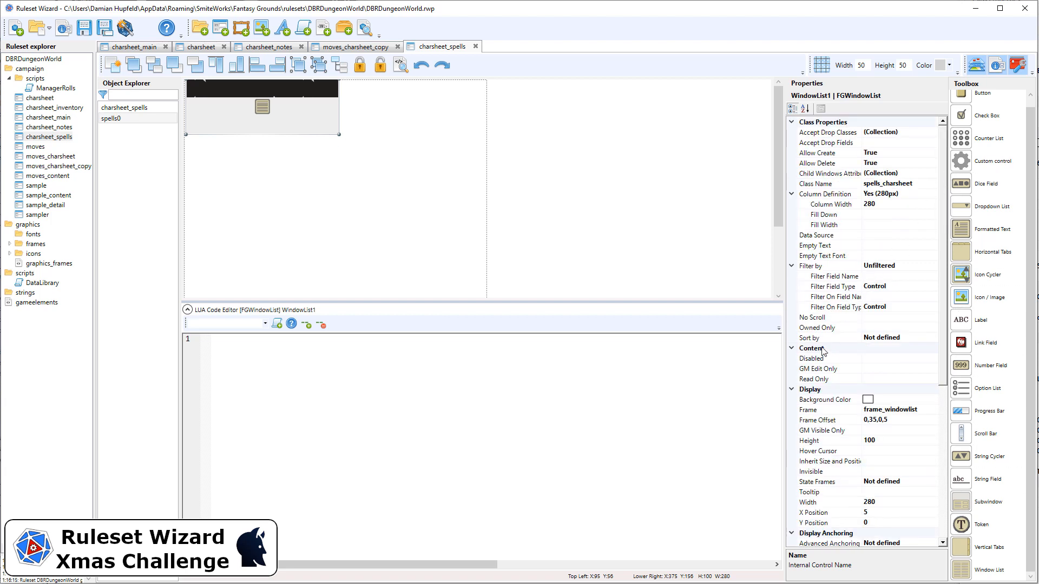
pyautogui.click(885, 238)
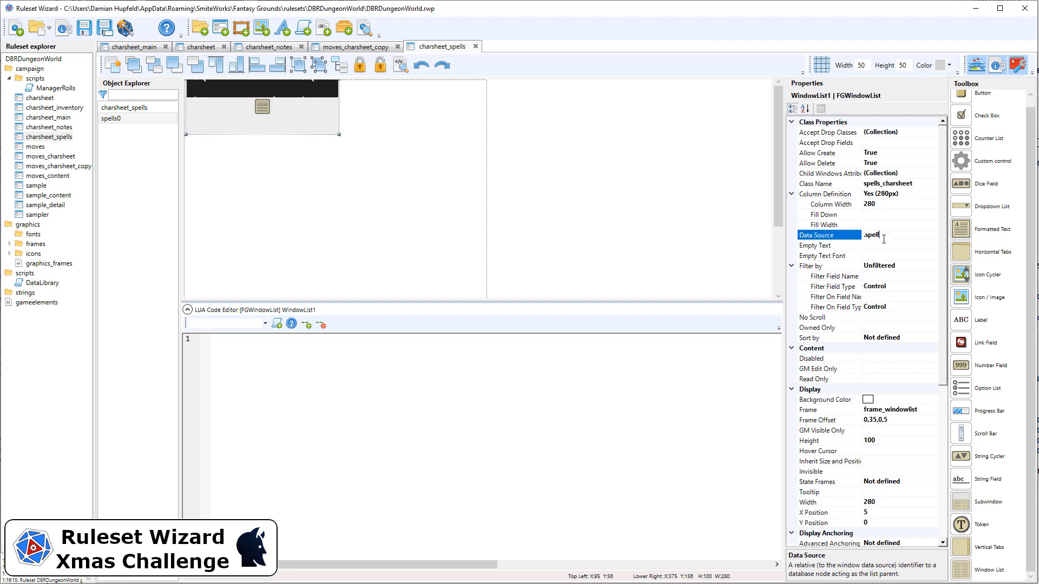
# Set the spells0 window list's advanced template to list_text and lock the control in the designer.
pyautogui.click(942, 390)
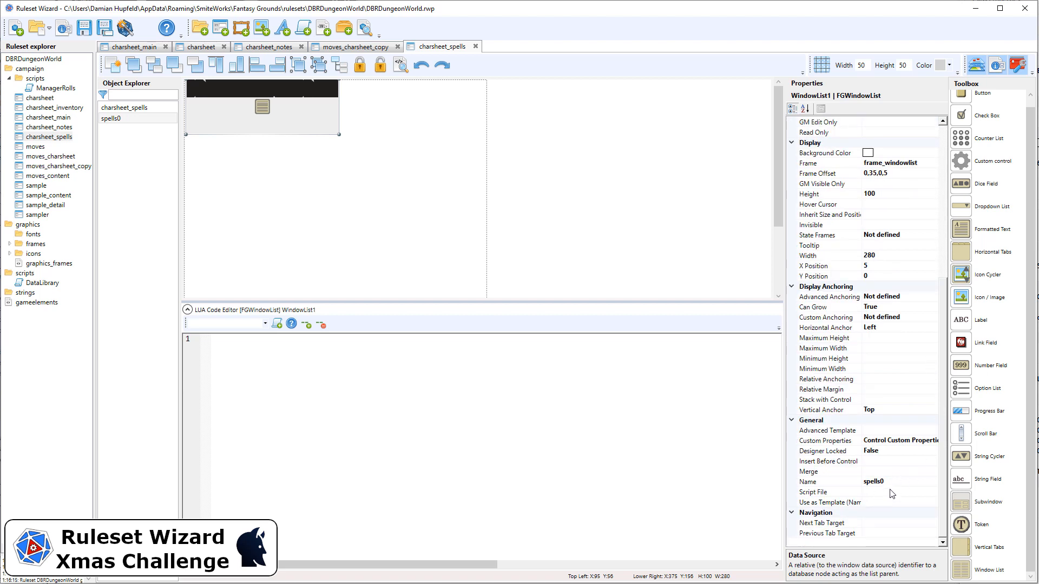
pyautogui.click(888, 429)
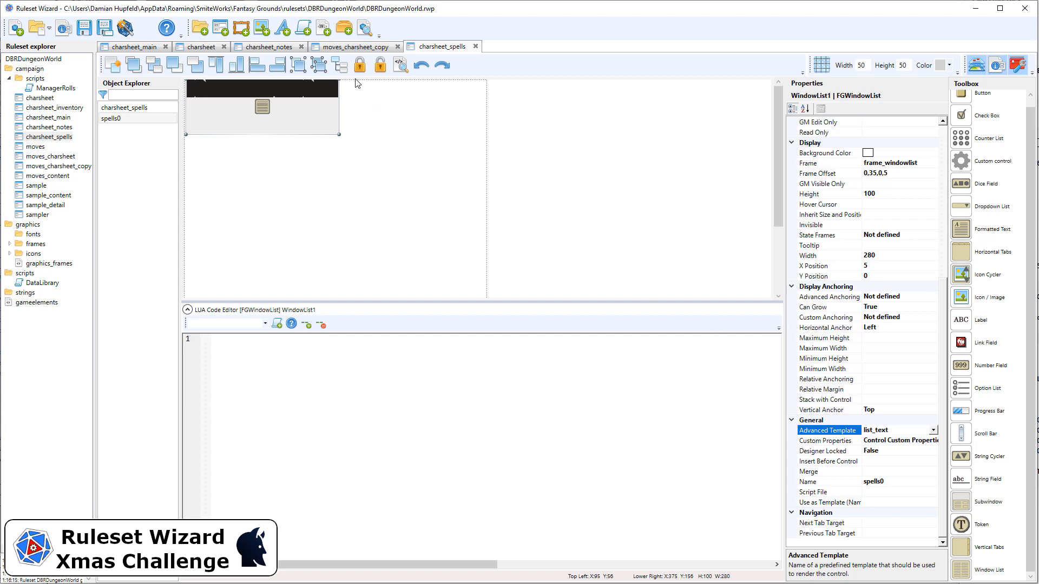
pyautogui.click(359, 66)
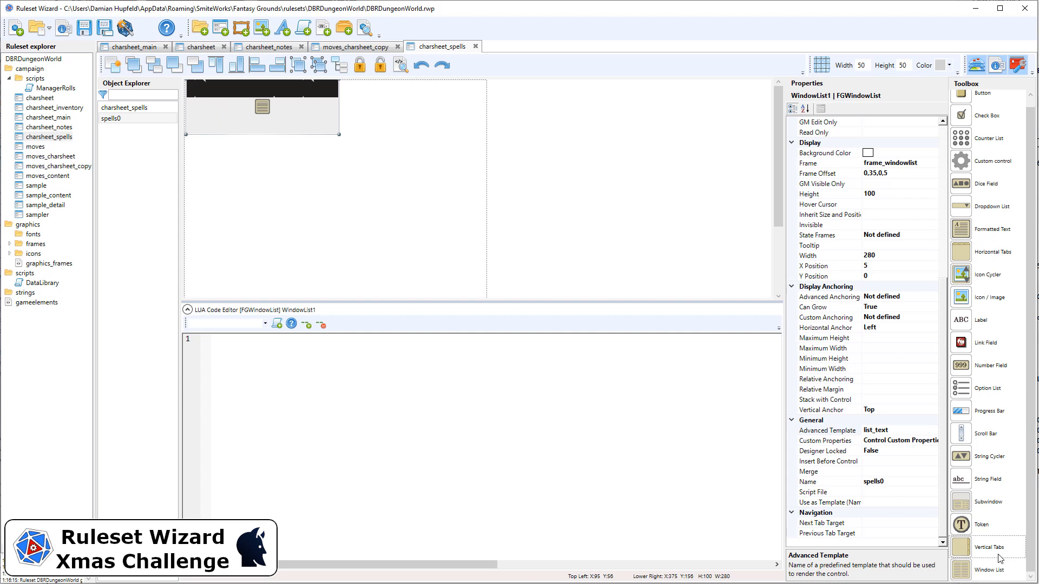
# Add a label on the spells0 list header with width 200, X position 15 and Y position 5.
pyautogui.moveTo(996, 321); pyautogui.dragTo(239, 85)
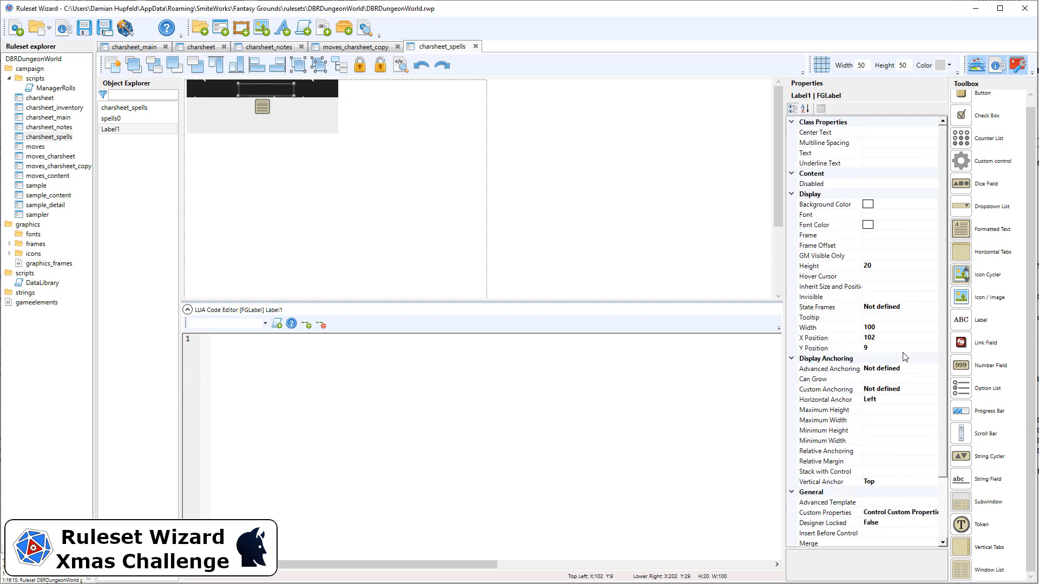
pyautogui.click(891, 328)
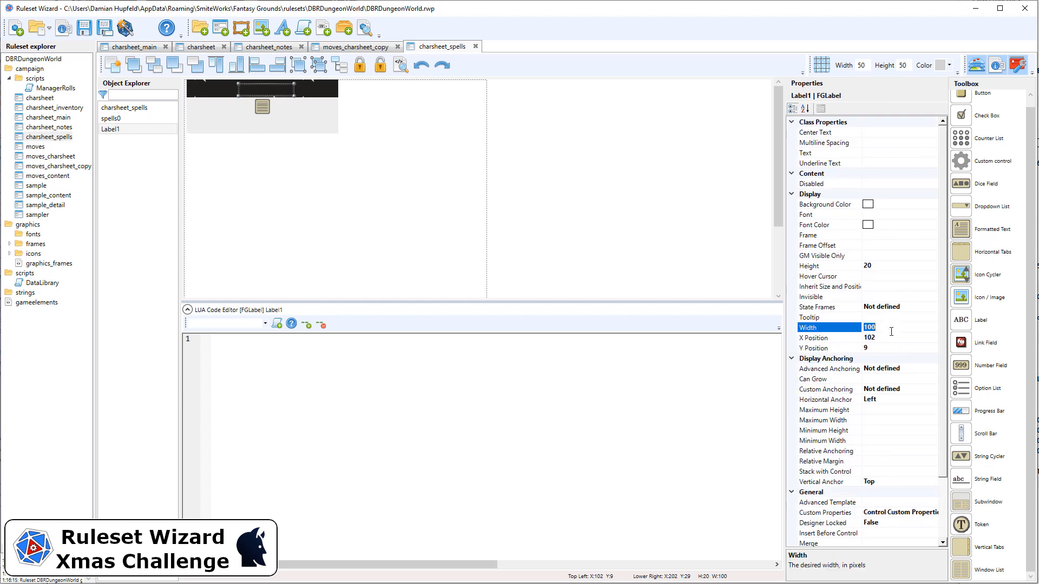
pyautogui.press('Return')
pyautogui.press('Tab')
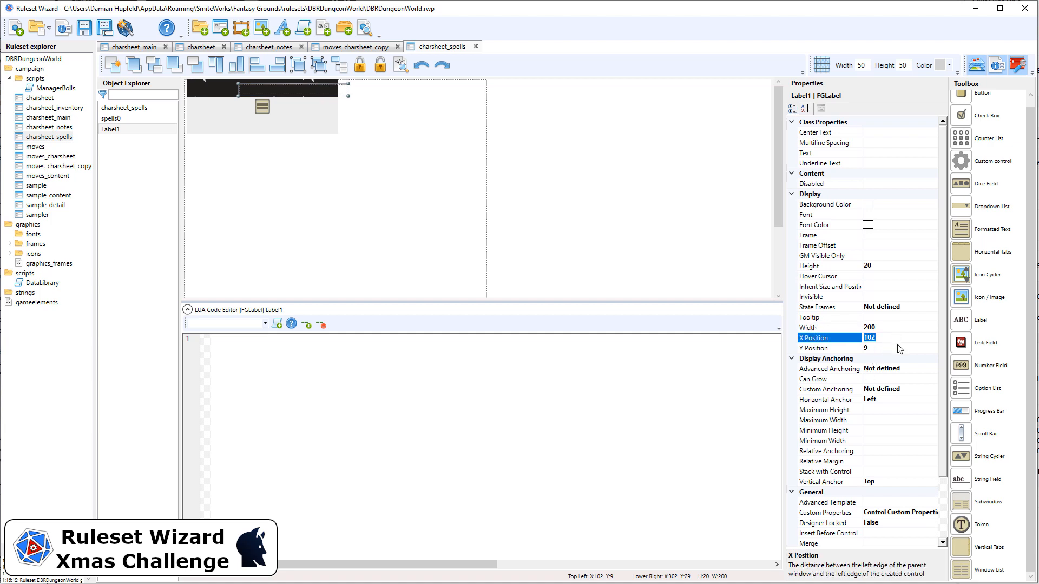
pyautogui.write('15')
pyautogui.press('Return')
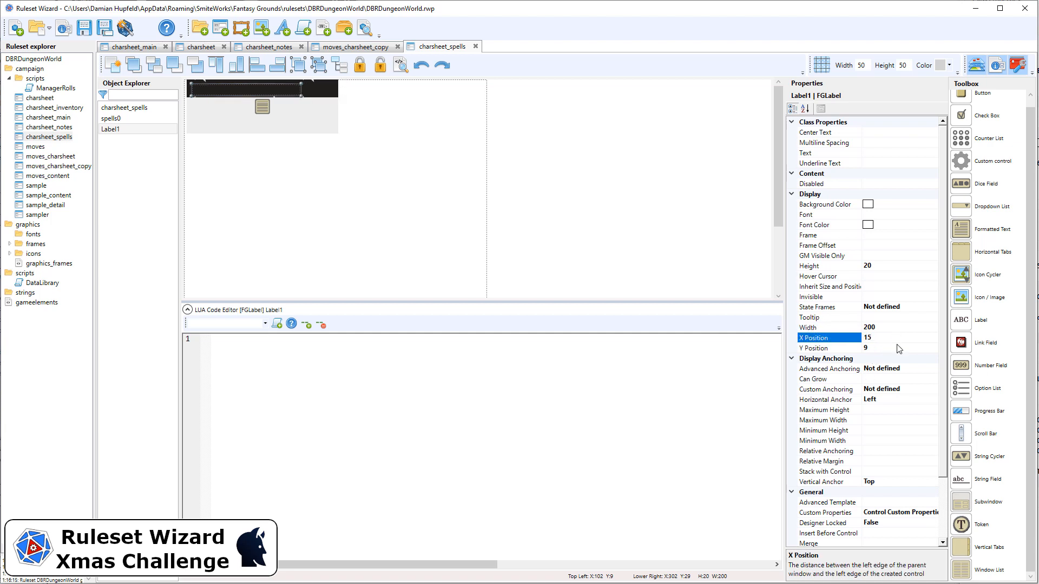
pyautogui.doubleClick(890, 336)
pyautogui.press('Tab')
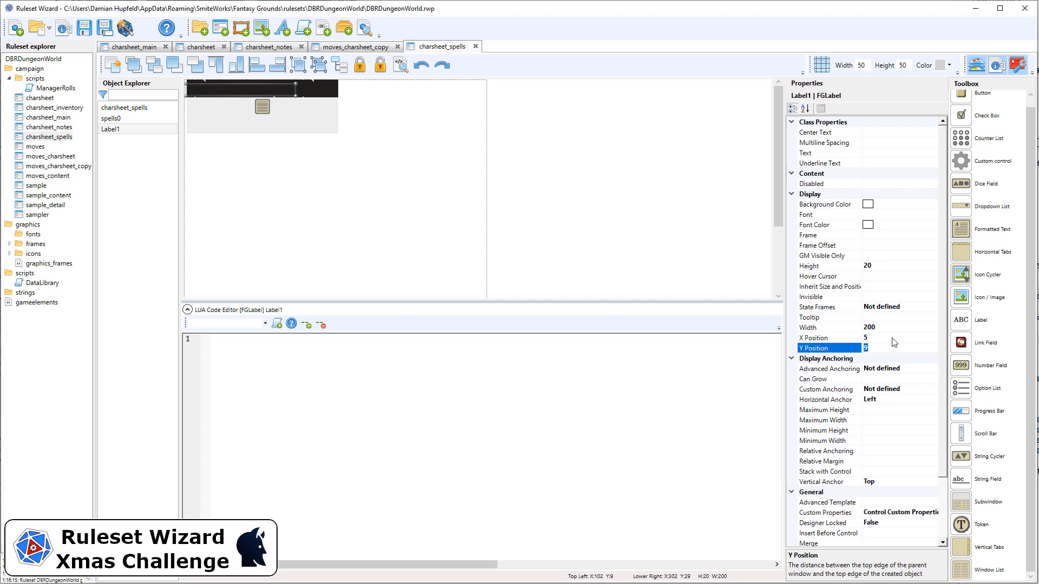
pyautogui.click(895, 336)
pyautogui.click(887, 349)
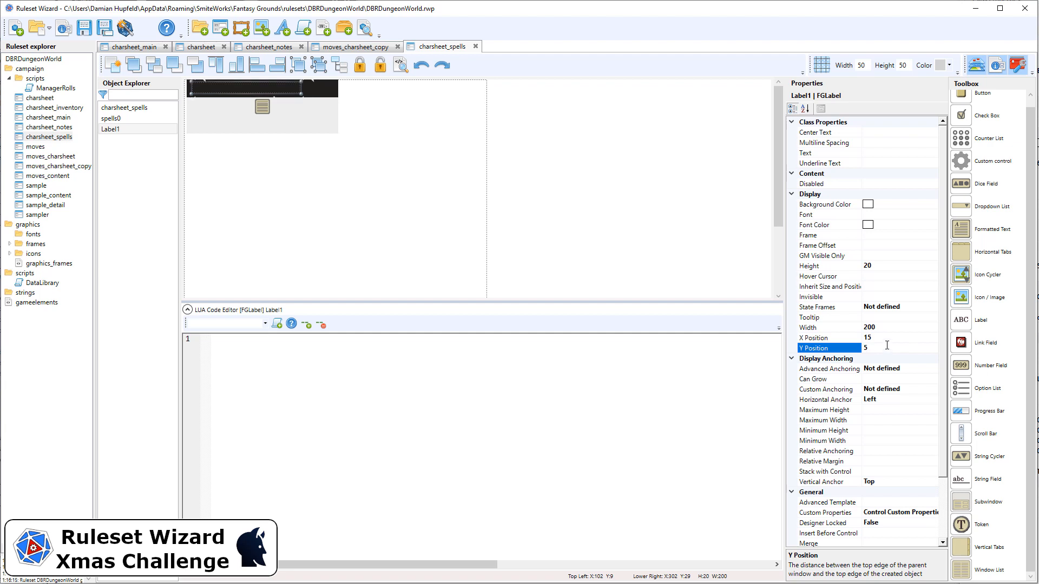
# Set the label's text to Cantrips/Rotes in the reference-h font with a White font color.
pyautogui.click(887, 154)
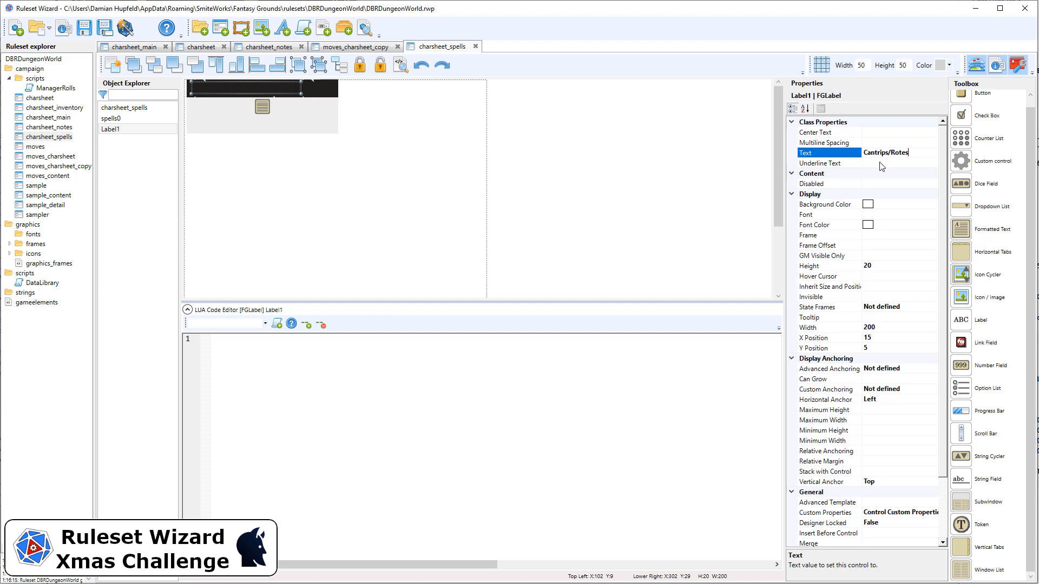
pyautogui.click(885, 215)
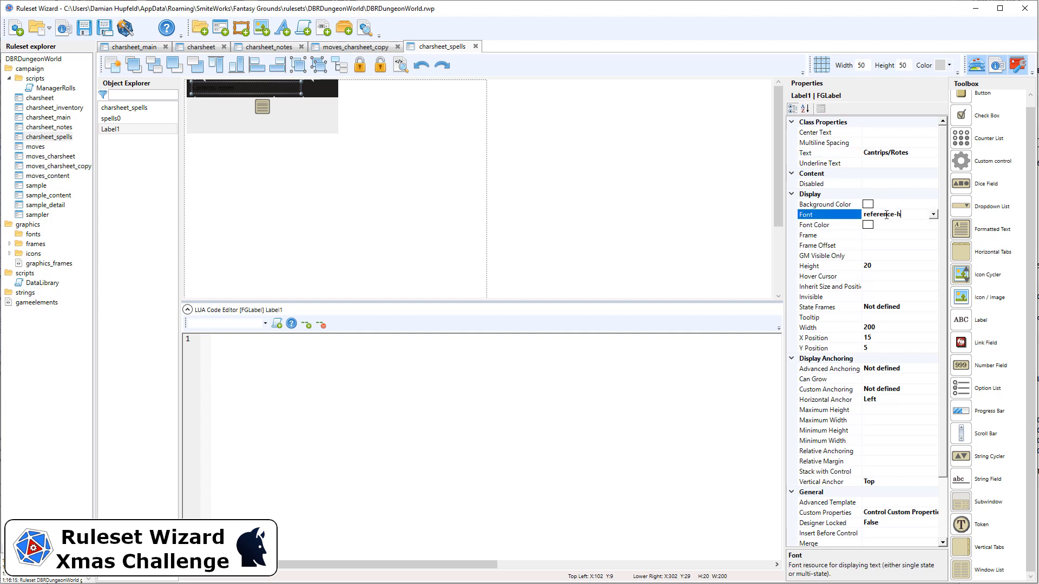
pyautogui.click(887, 225)
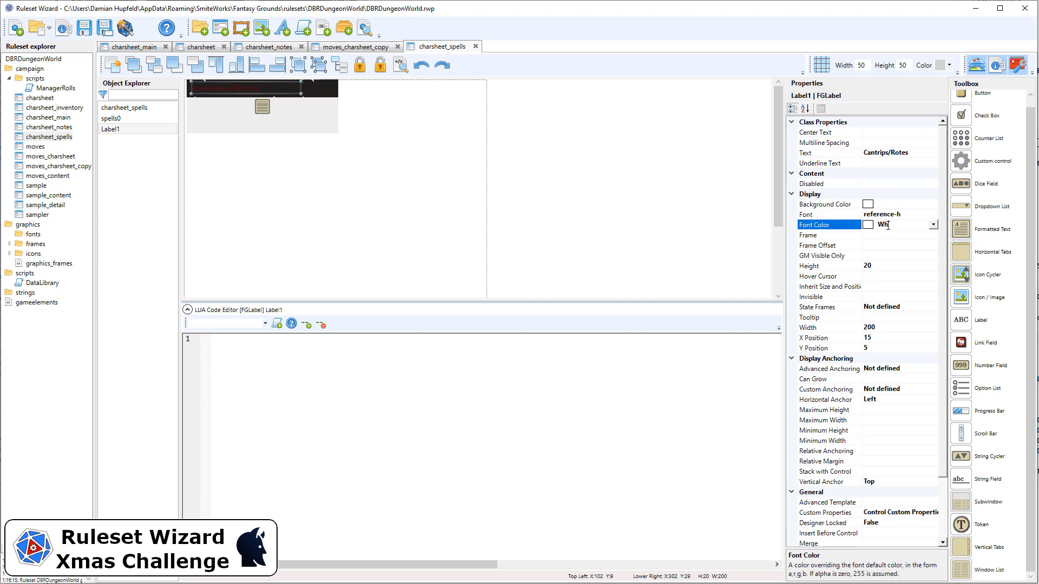
pyautogui.press('Return')
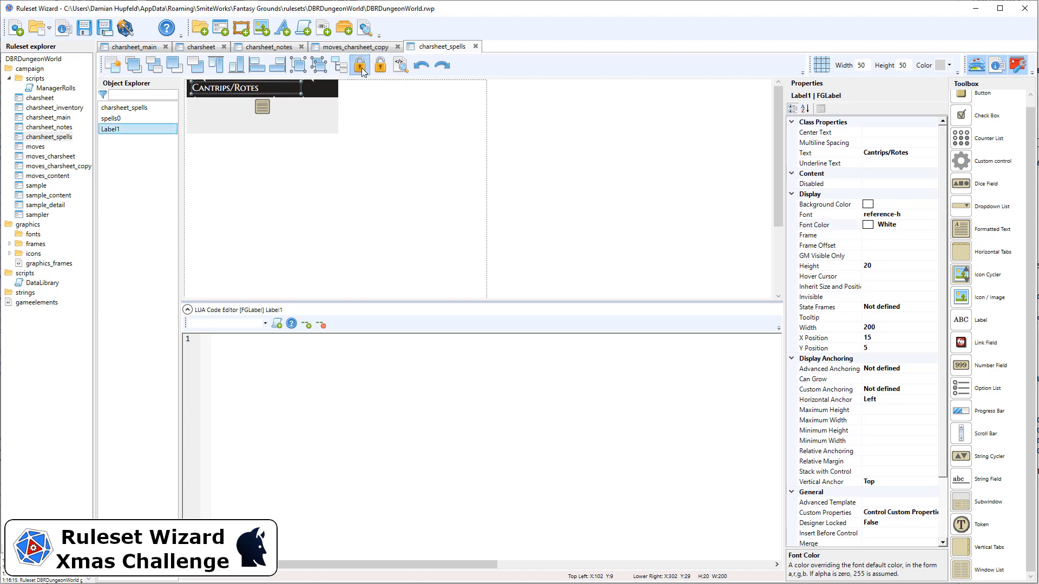
# Rename the Cantrips/Rotes label as spells0_label.
pyautogui.scroll(-2, 915, 398)
pyautogui.click(901, 481)
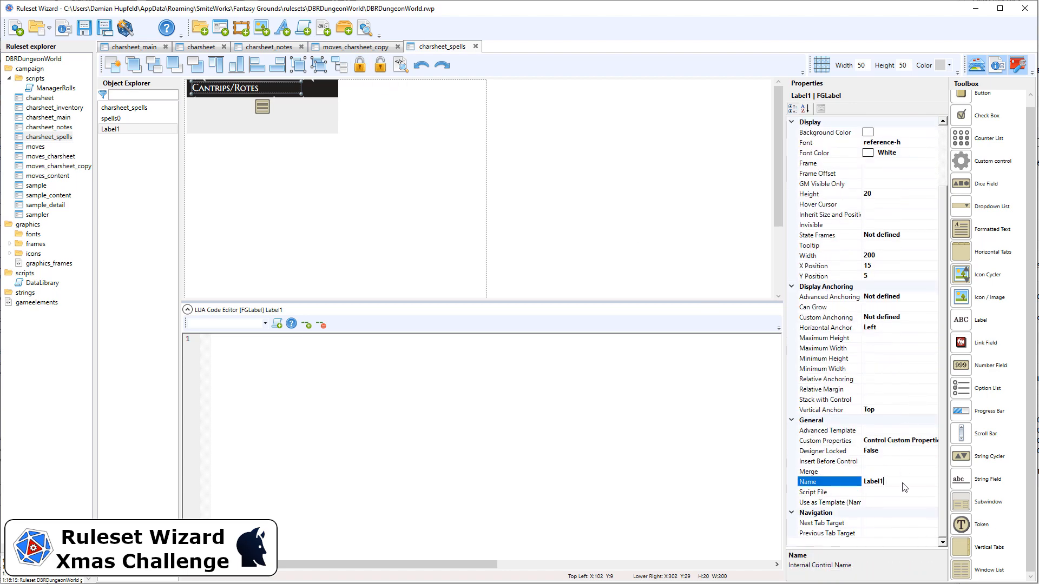
pyautogui.write('spells0_l')
pyautogui.press('Return')
pyautogui.click(445, 179)
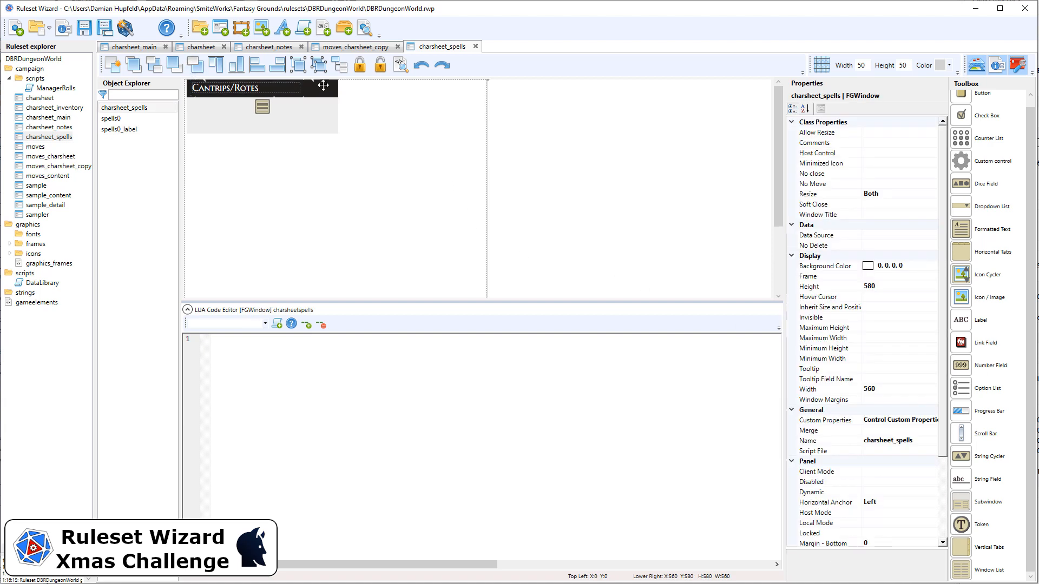
# Copy the Starting Moves add and edit buttons from charsheet_main into charsheet_spells.
pyautogui.click(147, 47)
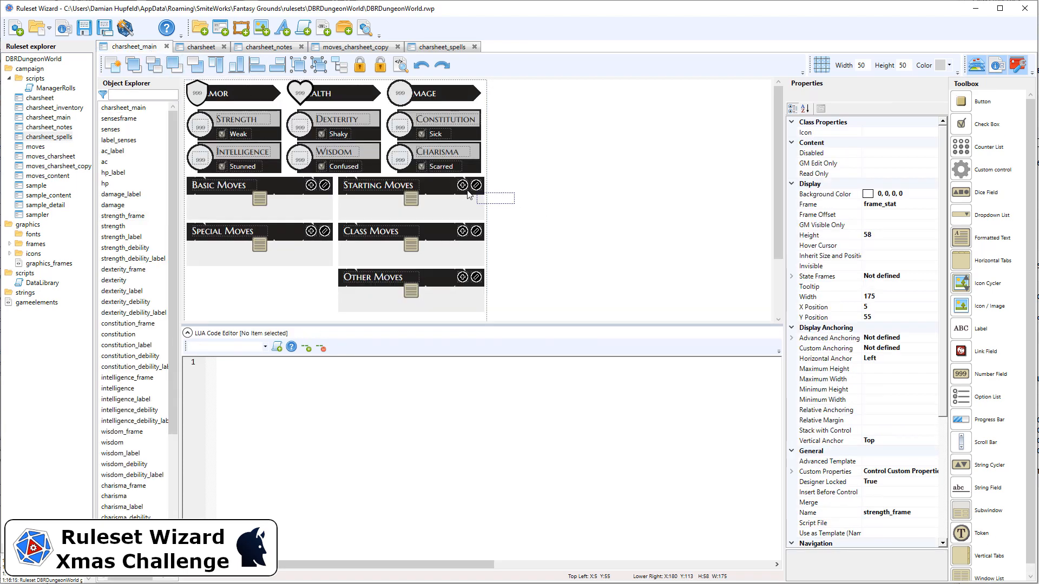
pyautogui.moveTo(514, 204); pyautogui.dragTo(442, 181)
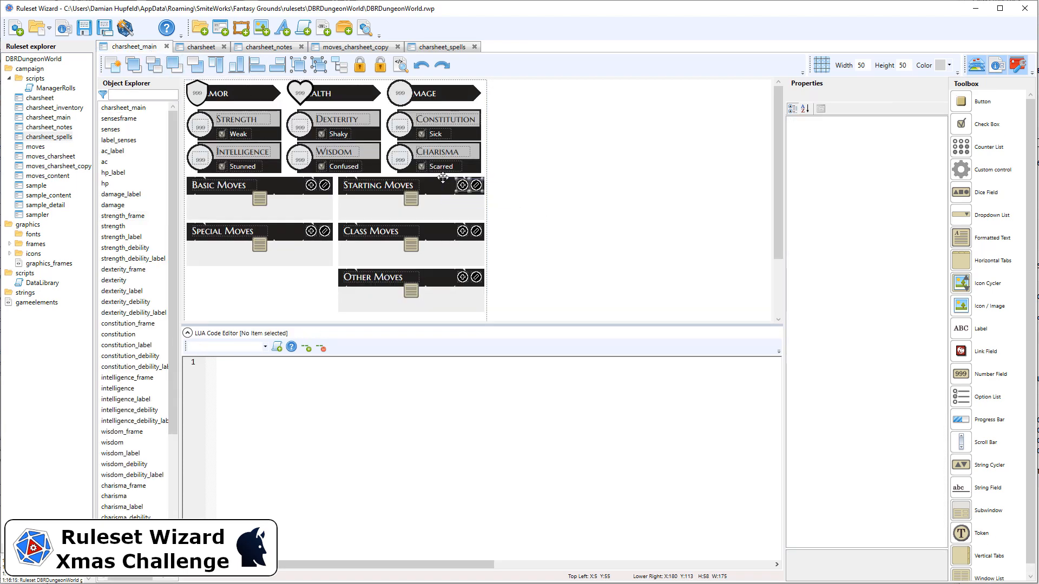
pyautogui.click(442, 48)
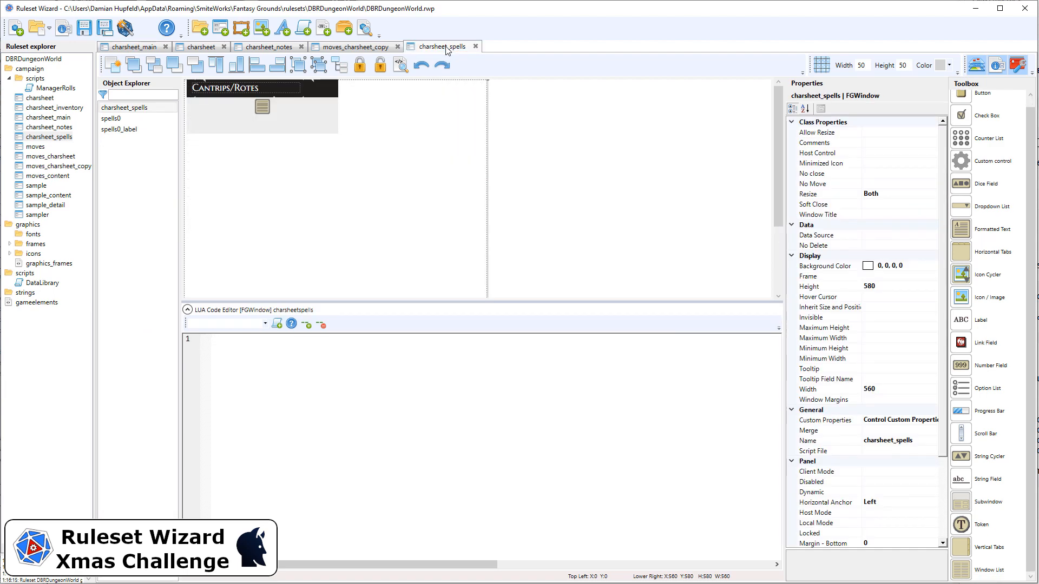
pyautogui.hotkey('ctrl', 'v')
# Move the pasted buttons onto the Cantrips/Rotes header, with the add button at X 230, the edit button at X 255 and both at Y 5.
pyautogui.press('Up')
pyautogui.press('Up')
pyautogui.press('Up')
pyautogui.press('Up')
pyautogui.press('Up')
pyautogui.press('Up')
pyautogui.press('Up')
pyautogui.press('Up')
pyautogui.press('Up')
pyautogui.press('Up')
pyautogui.press('Up')
pyautogui.press('Up')
pyautogui.press('Up')
pyautogui.press('Up')
pyautogui.press('Up')
pyautogui.press('Up')
pyautogui.press('Up')
pyautogui.press('Up')
pyautogui.press('Up')
pyautogui.press('Up')
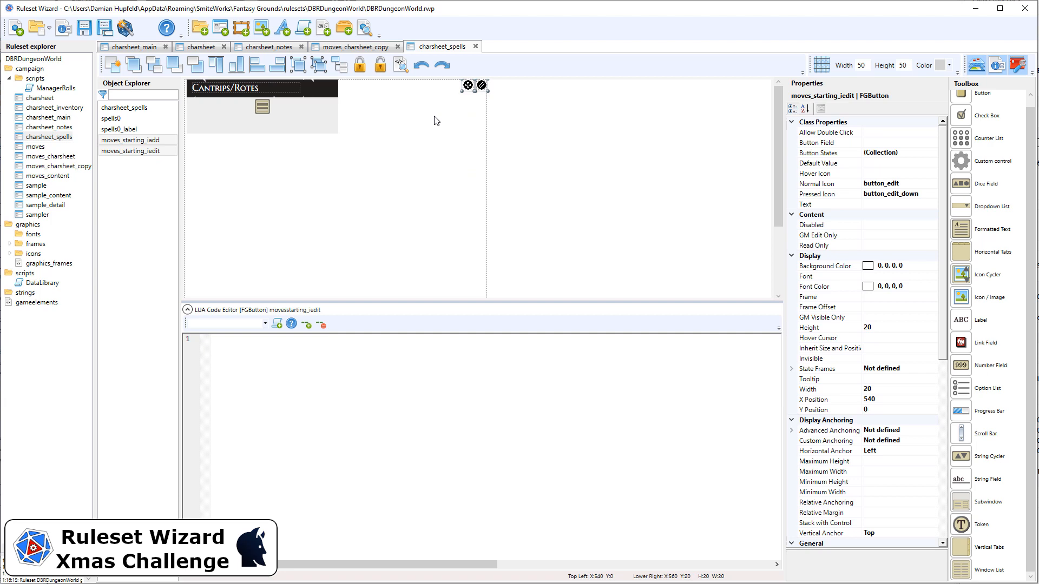
pyautogui.press('Down')
pyautogui.press('Left')
pyautogui.press('Left')
pyautogui.press('Left')
pyautogui.press('Left')
pyautogui.press('Left')
pyautogui.press('Left')
pyautogui.press('Left')
pyautogui.press('Left')
pyautogui.press('Left')
pyautogui.press('Left')
pyautogui.press('Left')
pyautogui.press('Left')
pyautogui.press('Left')
pyautogui.press('Left')
pyautogui.press('Left')
pyautogui.press('Left')
pyautogui.press('Left')
pyautogui.press('Left')
pyautogui.press('Left')
pyautogui.press('Left')
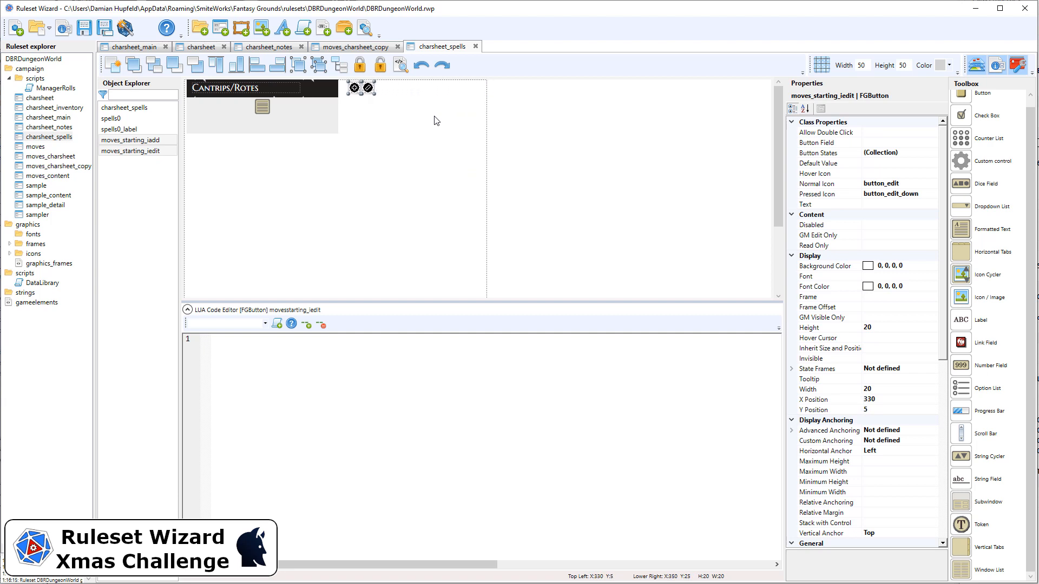
pyautogui.press('Left')
pyautogui.press('Left')
pyautogui.press('Left')
pyautogui.press('Left')
pyautogui.press('Left')
pyautogui.press('Left')
pyautogui.press('Left')
pyautogui.press('Left')
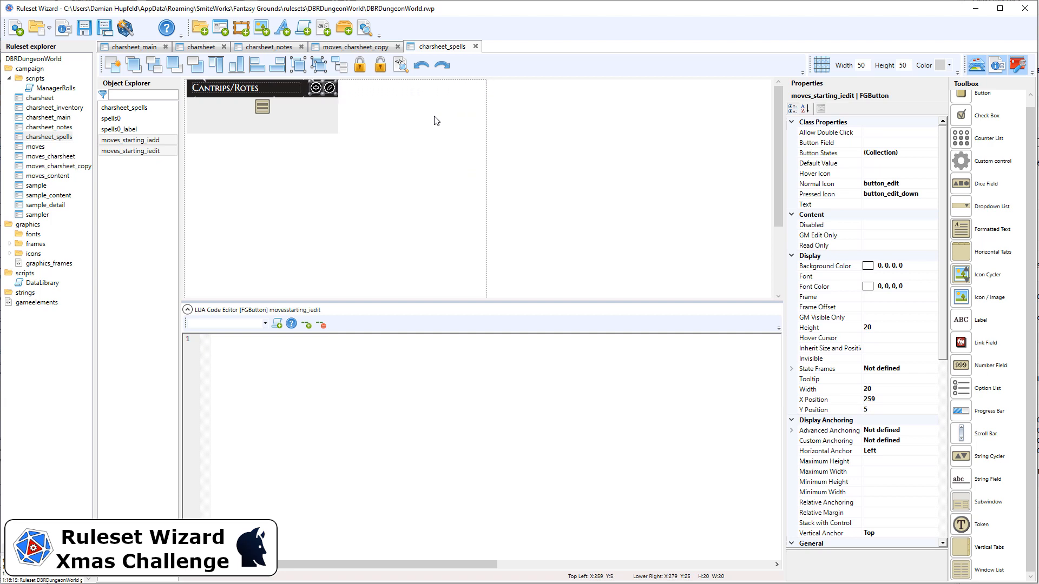
pyautogui.press('Left')
pyautogui.press('Left')
pyautogui.press('Left')
pyautogui.press('Left')
pyautogui.click(537, 129)
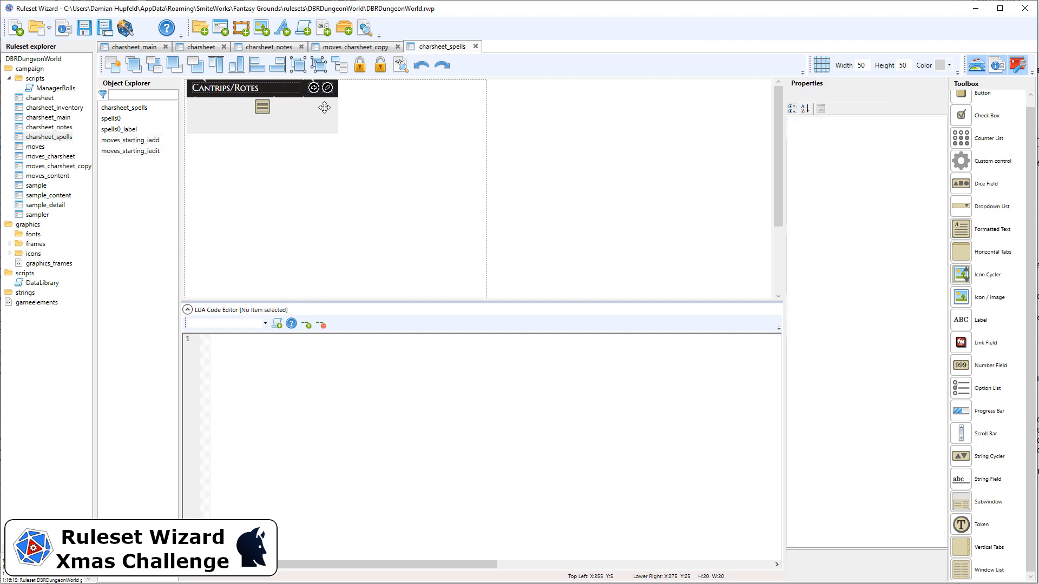
# Set the add button's target property value to spells0 and rename the button as spells0_iadd.
pyautogui.click(313, 90)
pyautogui.click(314, 88)
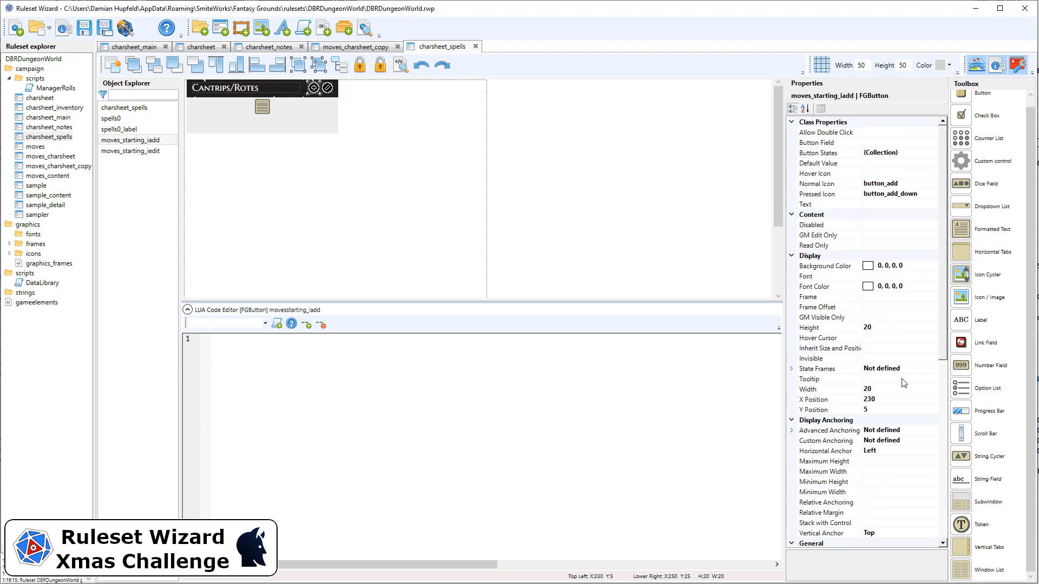
pyautogui.scroll(-8, 903, 384)
pyautogui.click(879, 369)
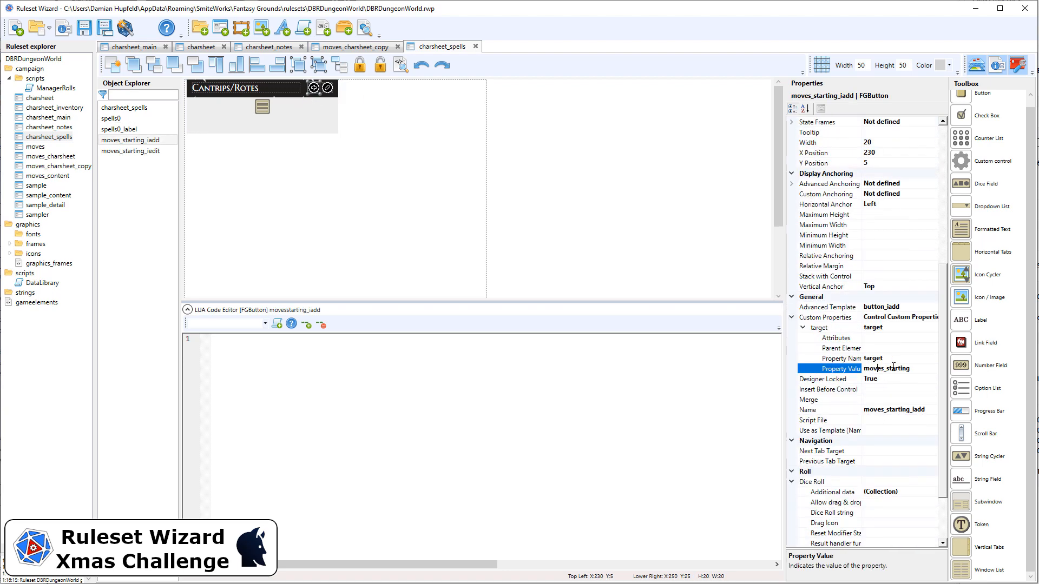
pyautogui.moveTo(924, 370); pyautogui.dragTo(812, 373)
pyautogui.write('spells0')
pyautogui.press('Return')
pyautogui.hotkey('ctrl', 'c')
pyautogui.click(871, 410)
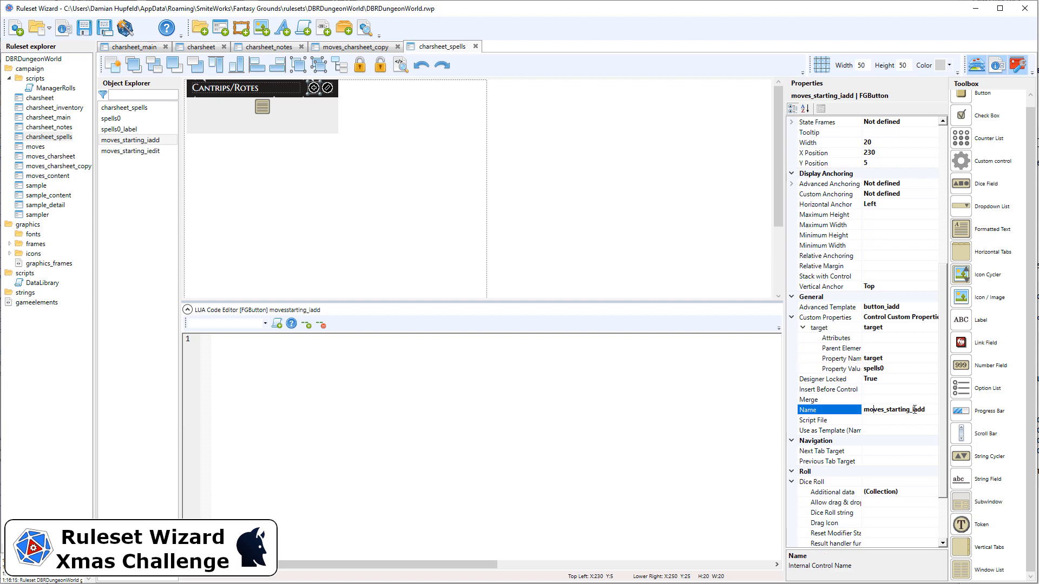
pyautogui.moveTo(911, 409); pyautogui.dragTo(863, 409)
pyautogui.hotkey('ctrl', 'v')
# Set the edit button's target property value to spells0 and rename the button as spells0_iedit.
pyautogui.click(327, 88)
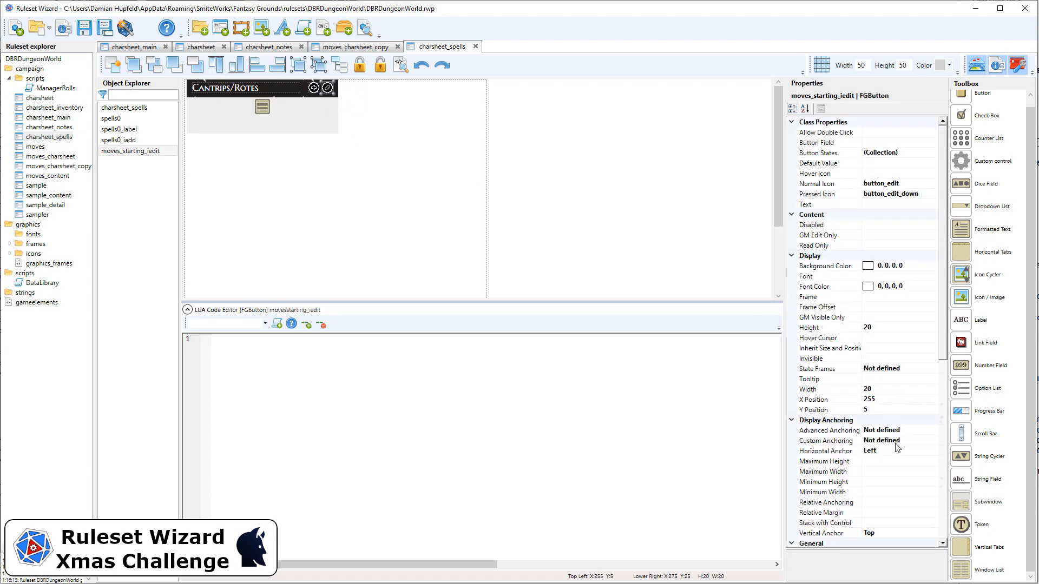
pyautogui.scroll(-3, 907, 407)
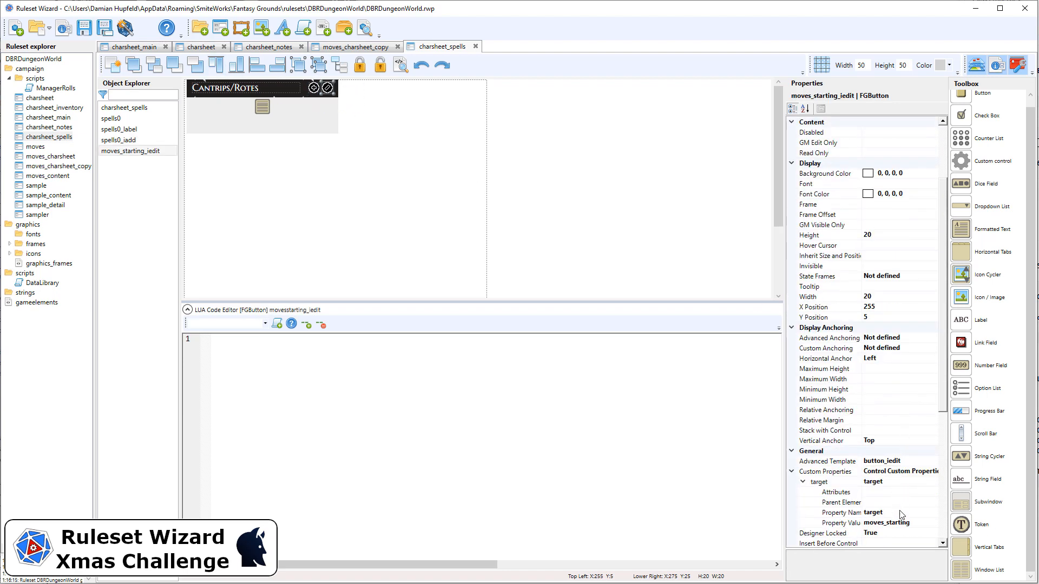
pyautogui.moveTo(918, 525); pyautogui.dragTo(853, 526)
pyautogui.hotkey('ctrl', 'v')
pyautogui.scroll(-4, 928, 470)
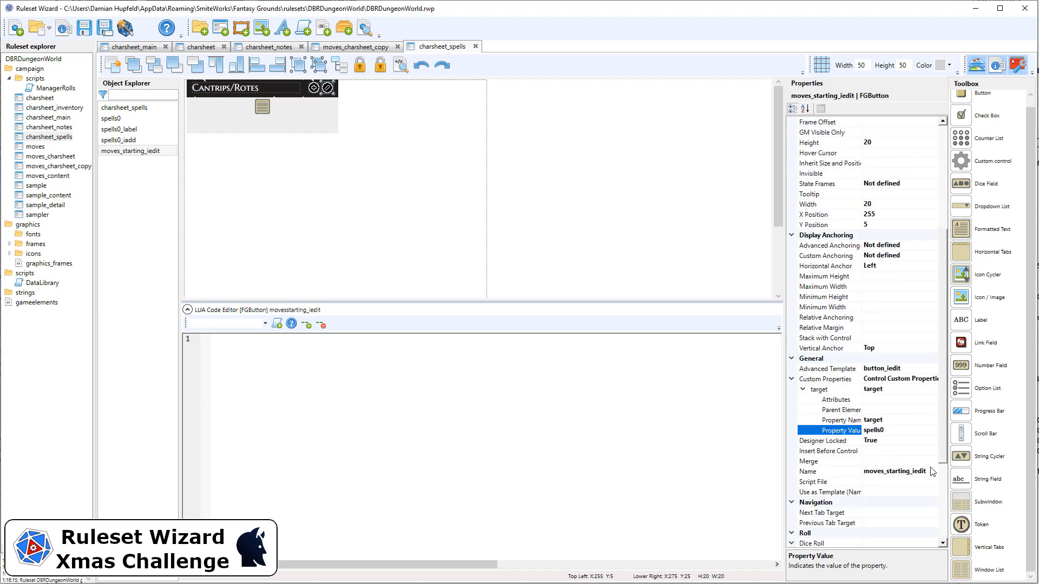
pyautogui.click(887, 442)
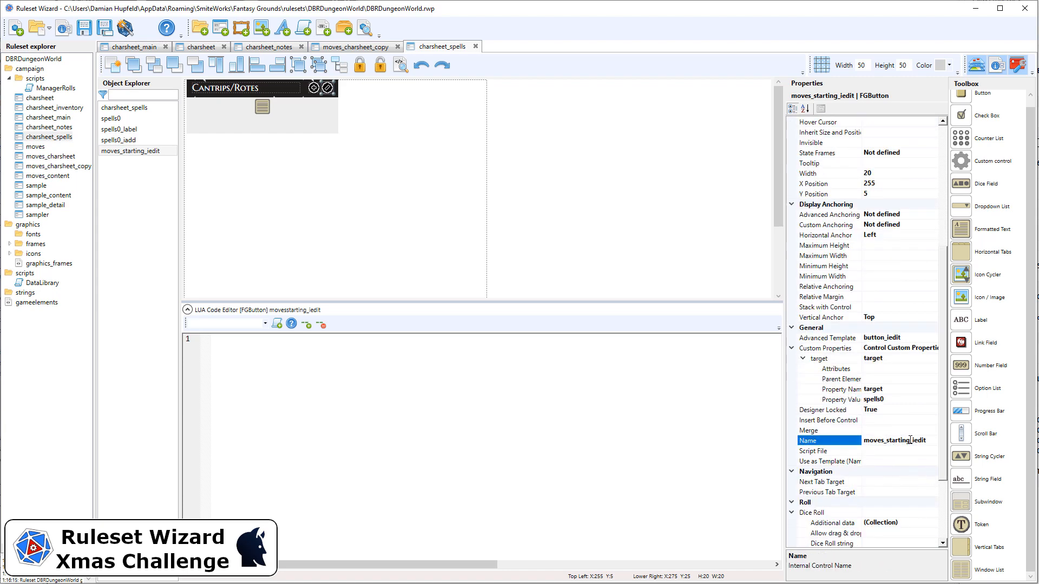
pyautogui.moveTo(911, 439); pyautogui.dragTo(862, 441)
pyautogui.hotkey('ctrl', 'v')
pyautogui.click(942, 236)
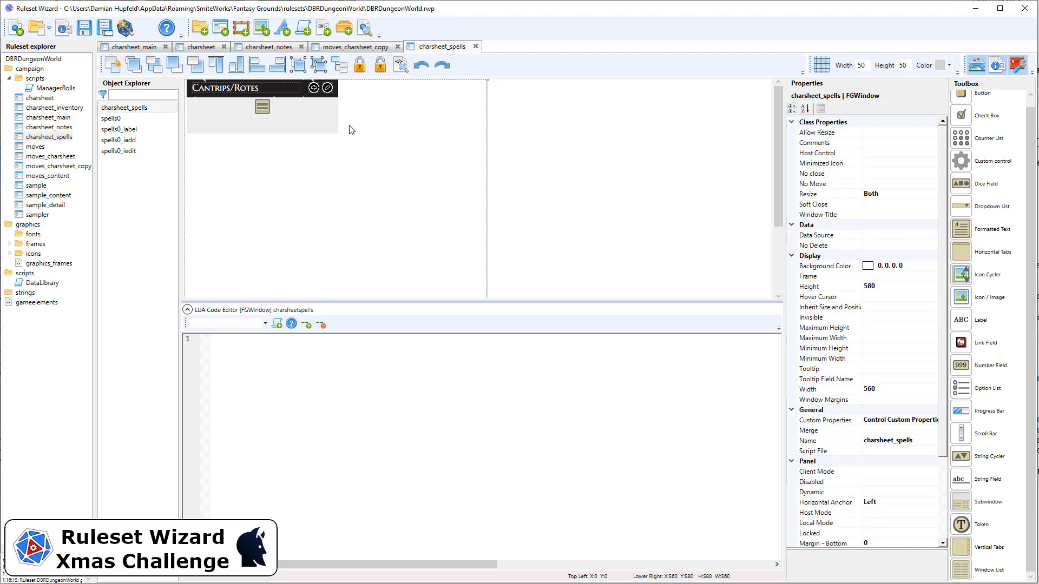
pyautogui.click(381, 120)
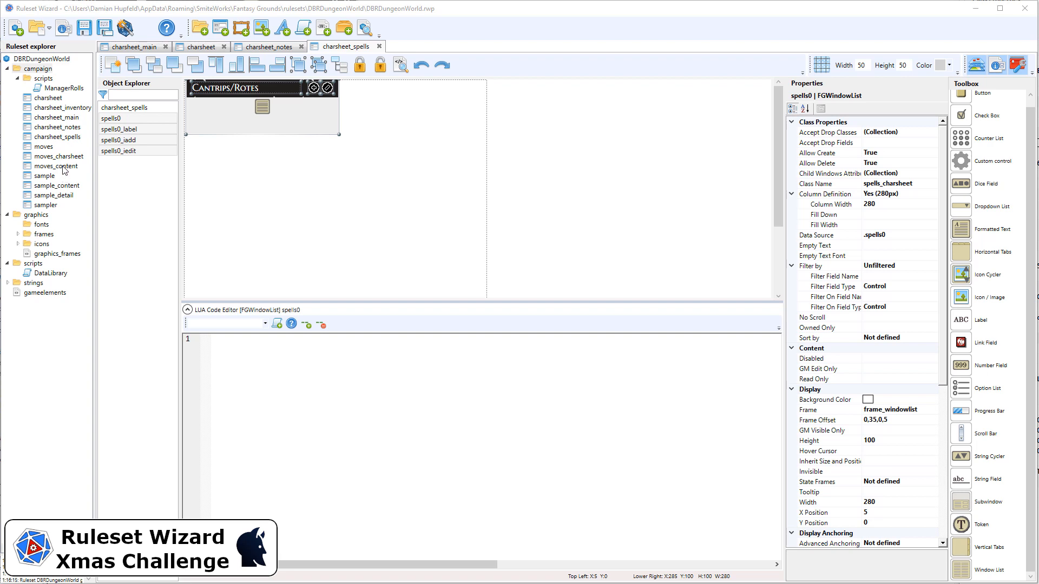
# Duplicate the moves_charsheet window class and rename the copy as spells_charsheet.
pyautogui.click(60, 157)
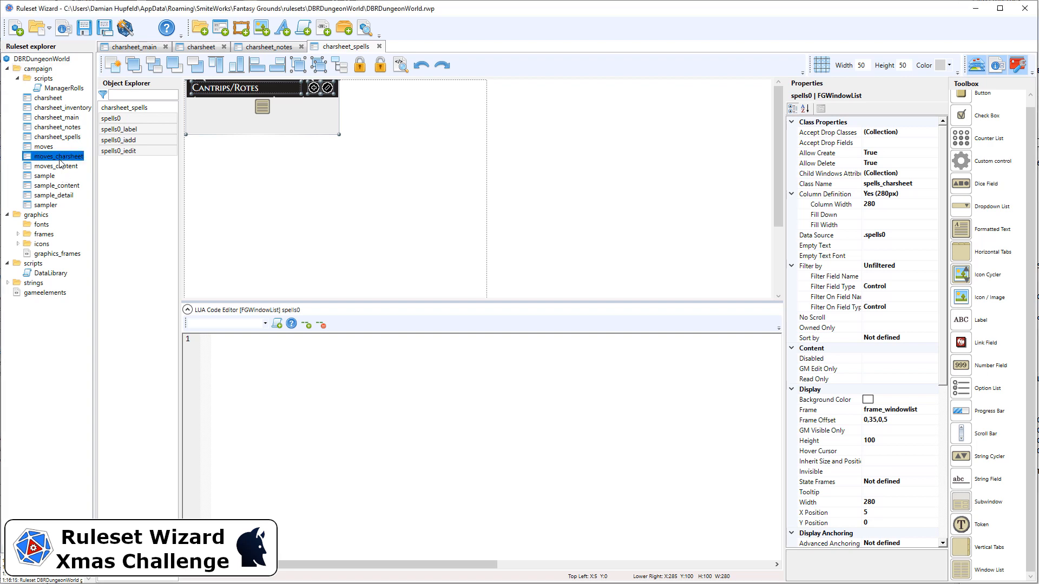
pyautogui.rightClick(60, 162)
pyautogui.click(95, 164)
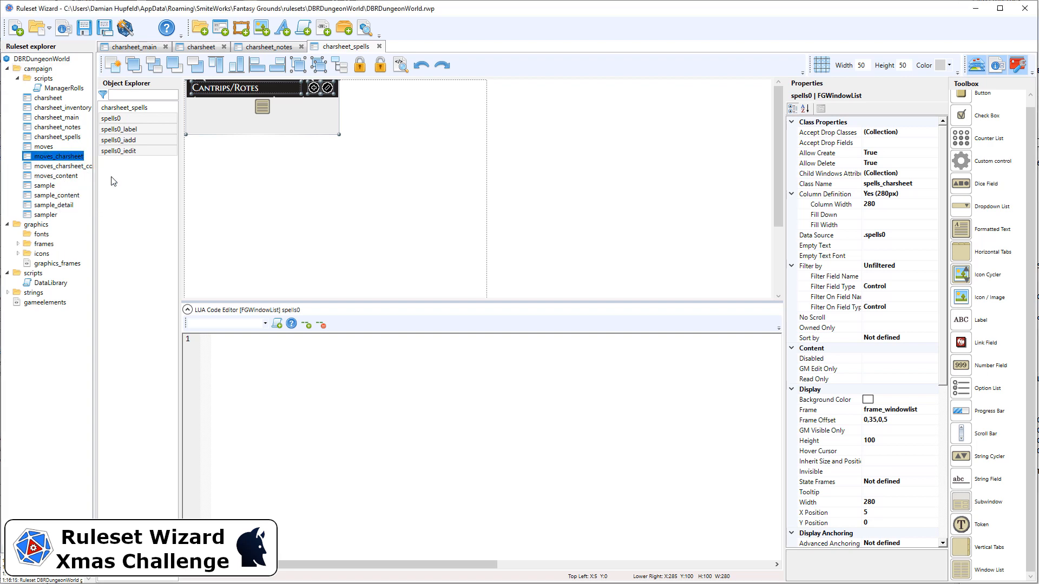
pyautogui.doubleClick(65, 166)
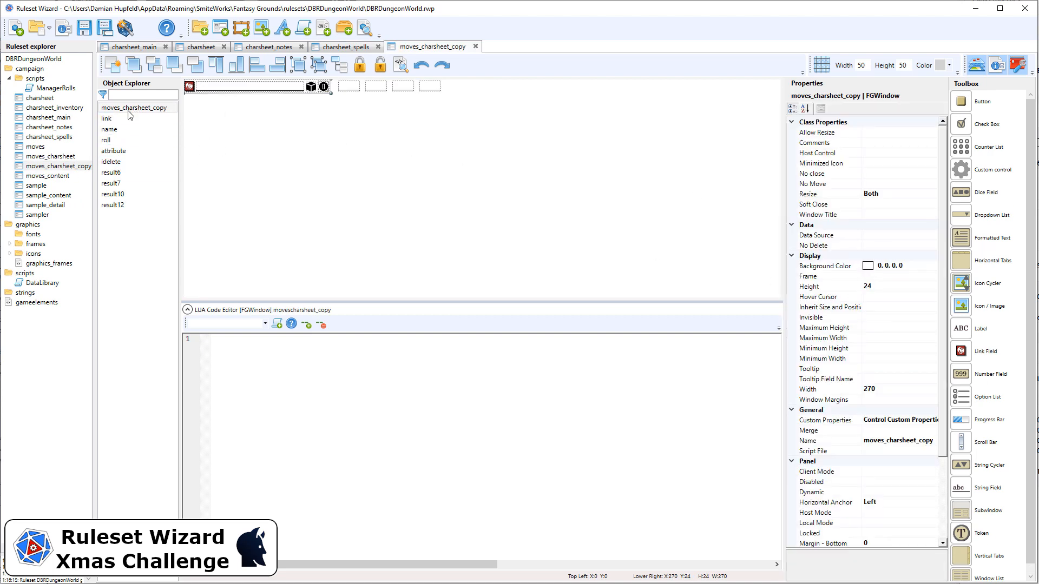
pyautogui.click(919, 444)
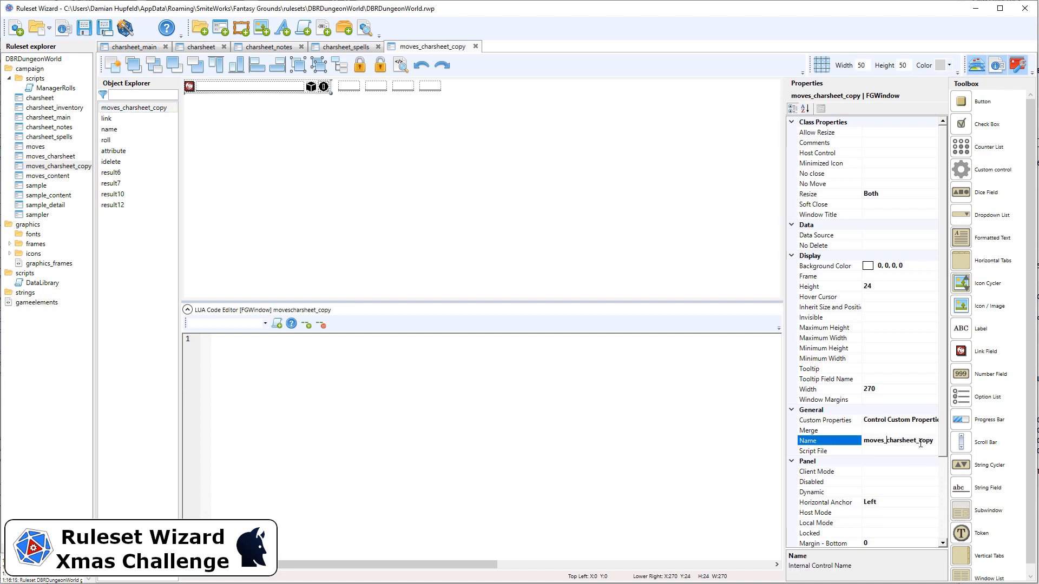
pyautogui.moveTo(918, 440); pyautogui.dragTo(803, 437)
pyautogui.hotkey('ctrl', 'a')
pyautogui.write('sp')
pyautogui.click(216, 142)
# Set the link field's window class name to the spells class in spells_charsheet.
pyautogui.click(146, 120)
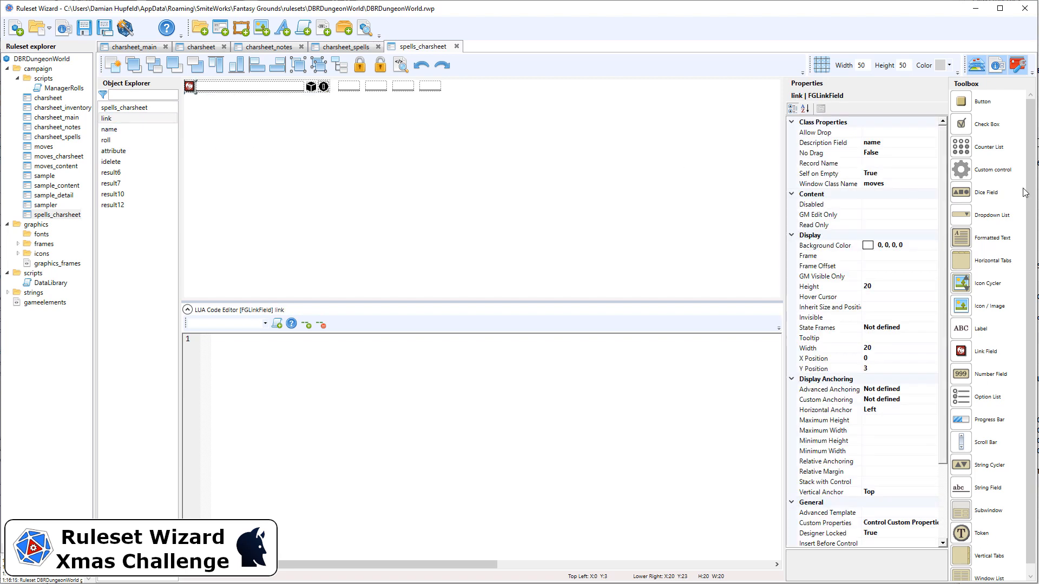
pyautogui.click(910, 183)
pyautogui.moveTo(910, 183); pyautogui.dragTo(828, 210)
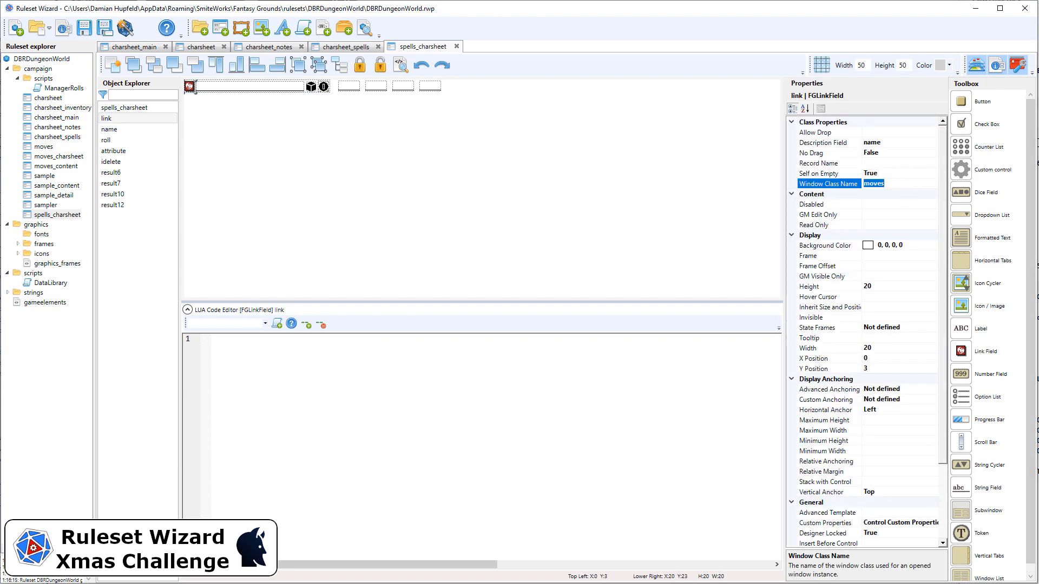
pyautogui.write('spells')
pyautogui.click(233, 142)
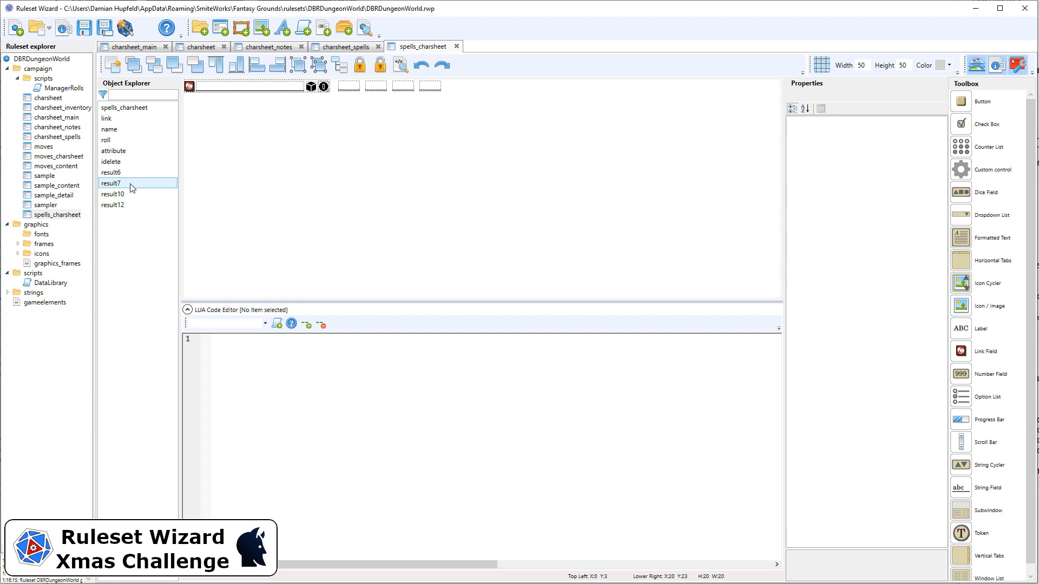
# Delete the four result fields, result6, result7, result10 and result12, from spells_charsheet.
pyautogui.moveTo(232, 141); pyautogui.dragTo(391, 102)
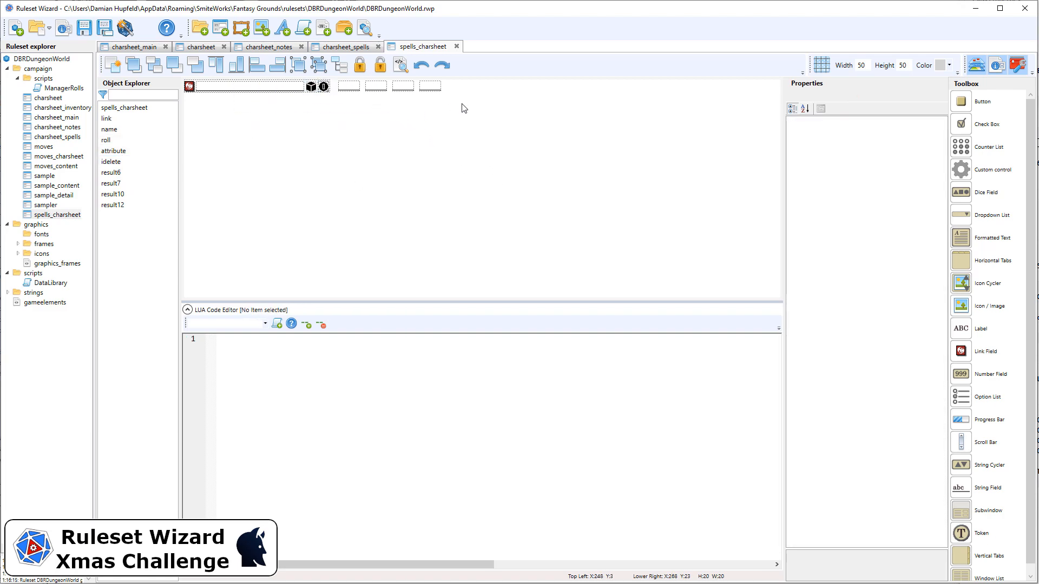
pyautogui.moveTo(489, 107); pyautogui.dragTo(335, 80)
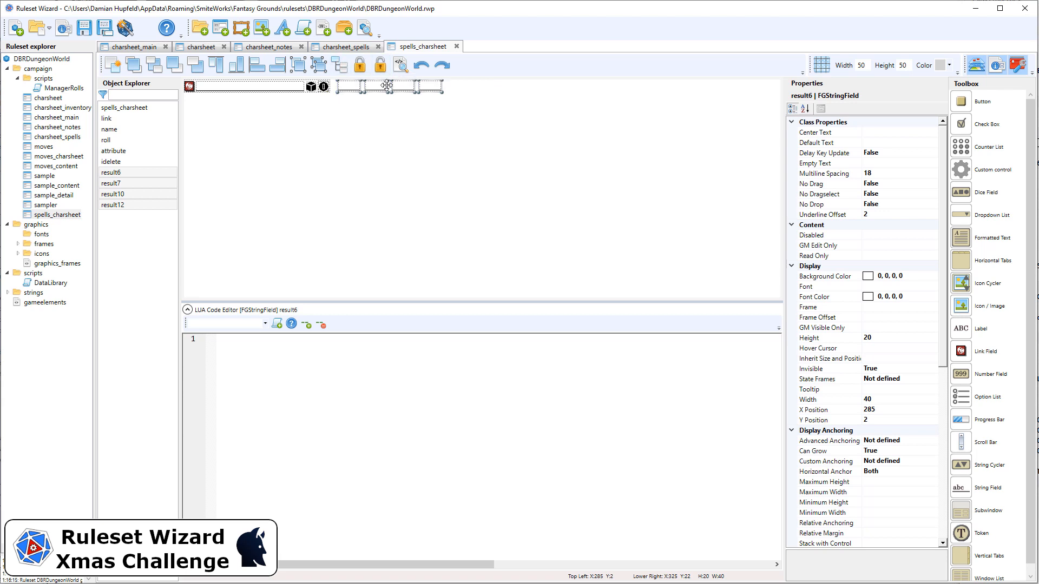
pyautogui.press('Delete')
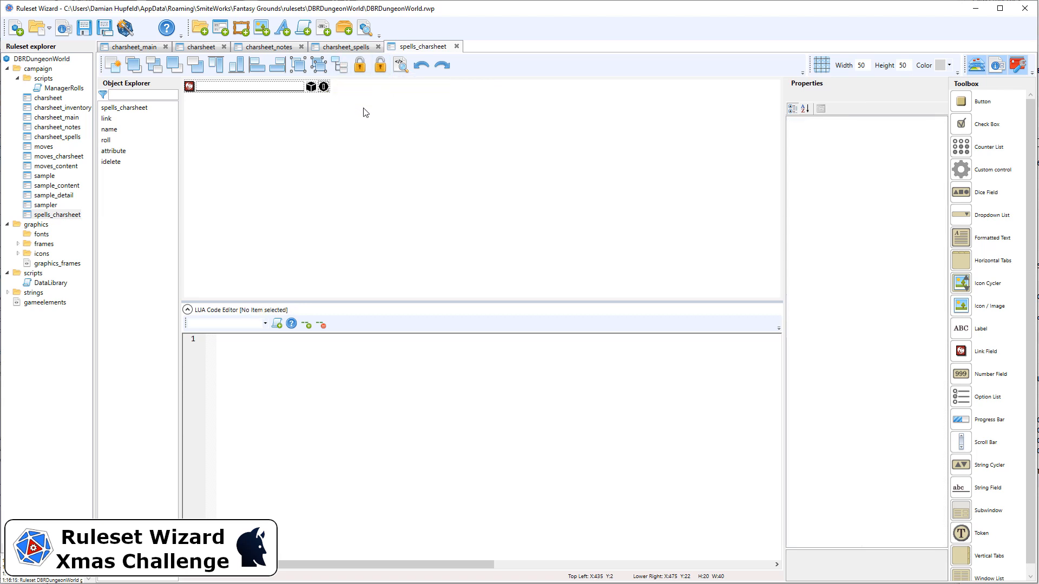
# Widen the spells_charsheet window to 280 and shift the roll, attribute and delete icons together, with the delete icon at about X 253.
pyautogui.click(157, 108)
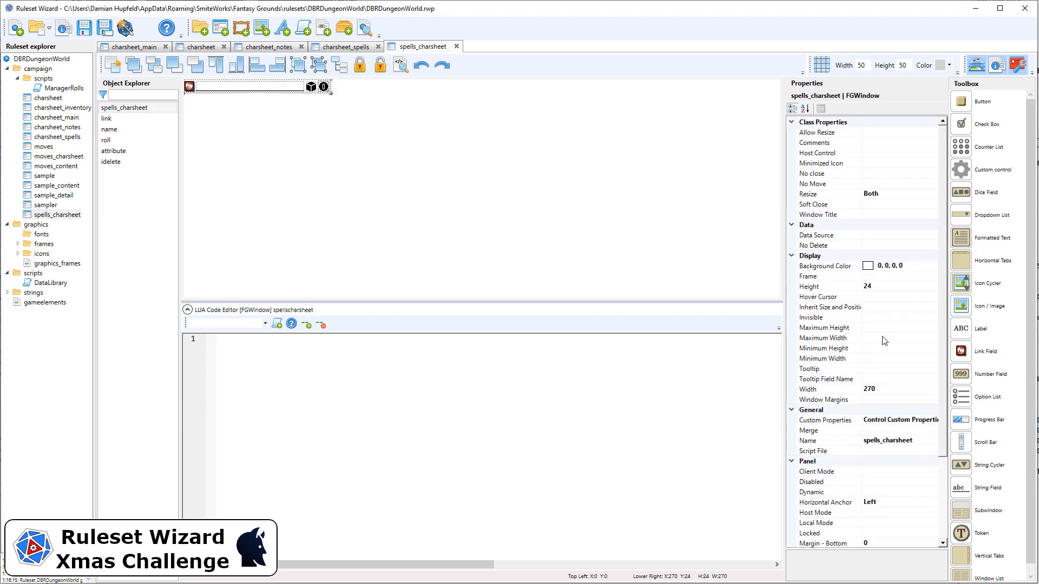
pyautogui.click(894, 389)
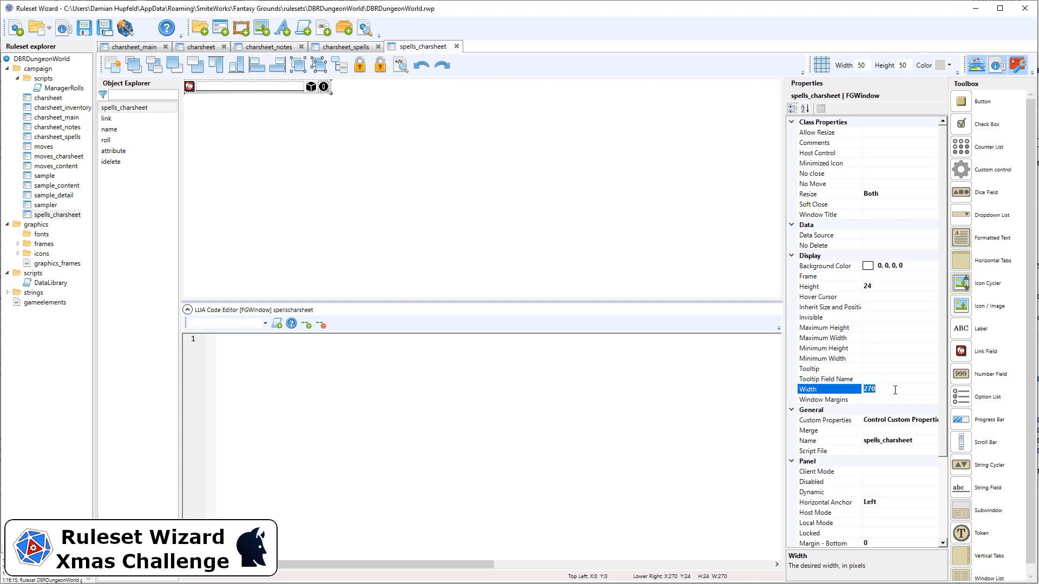
pyautogui.write('28')
pyautogui.press('Return')
pyautogui.moveTo(336, 113); pyautogui.dragTo(324, 87)
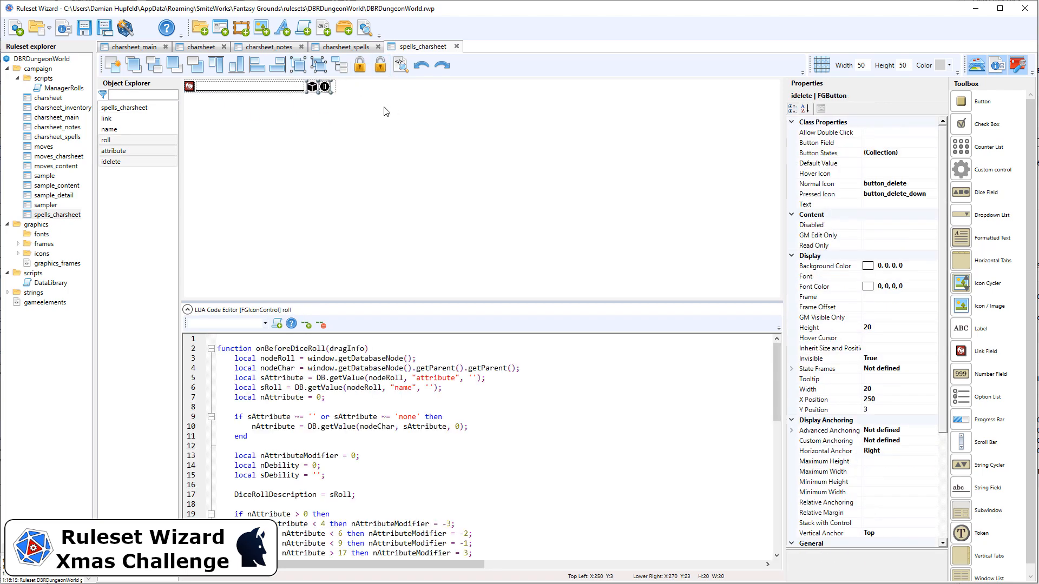
pyautogui.click(370, 110)
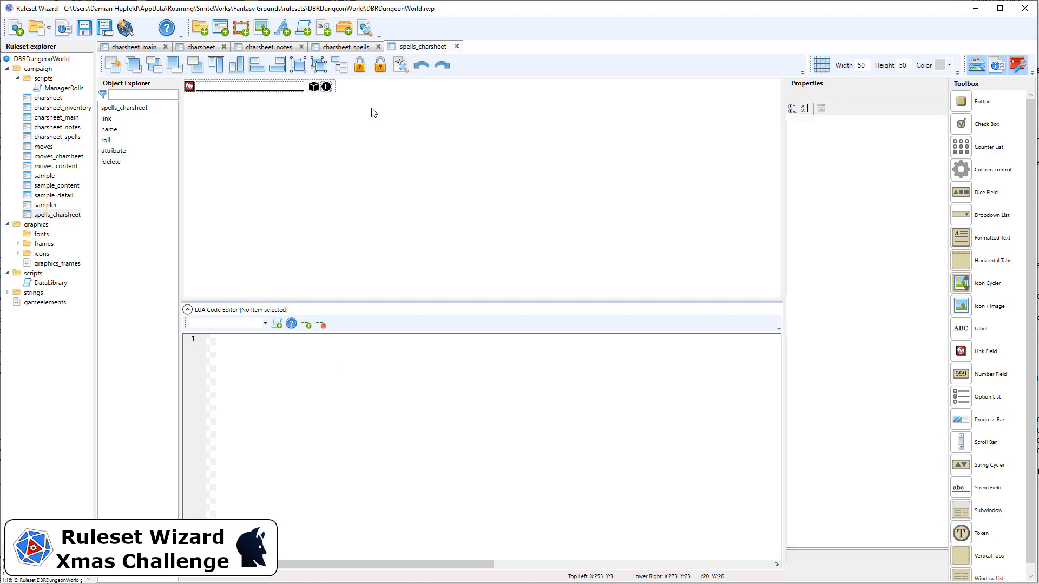
# Set the width of the name field in spells_charsheet to 120 and generate the ruleset.
pyautogui.click(297, 89)
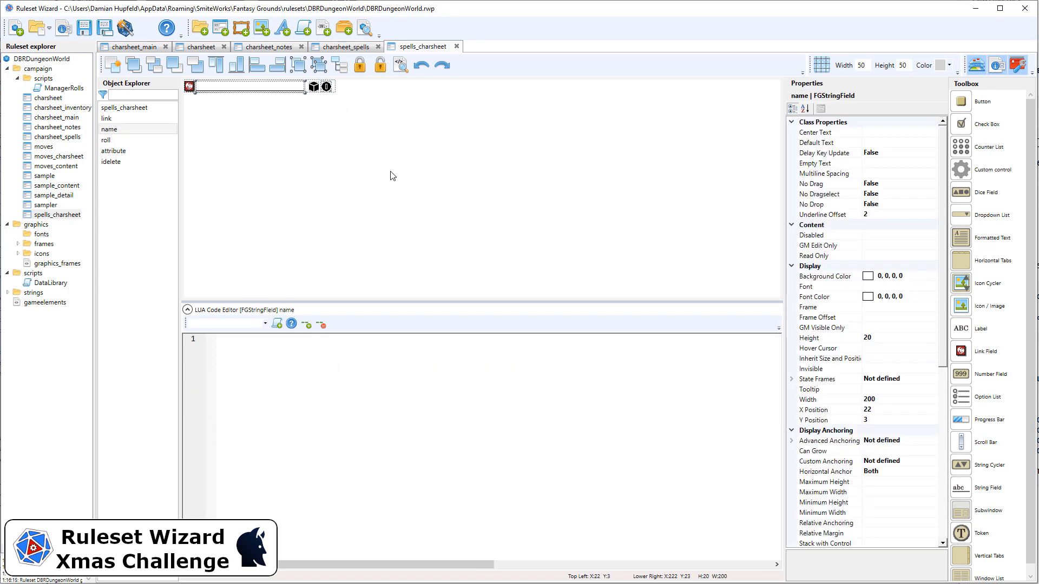
pyautogui.click(902, 405)
pyautogui.write('140')
pyautogui.press('Return')
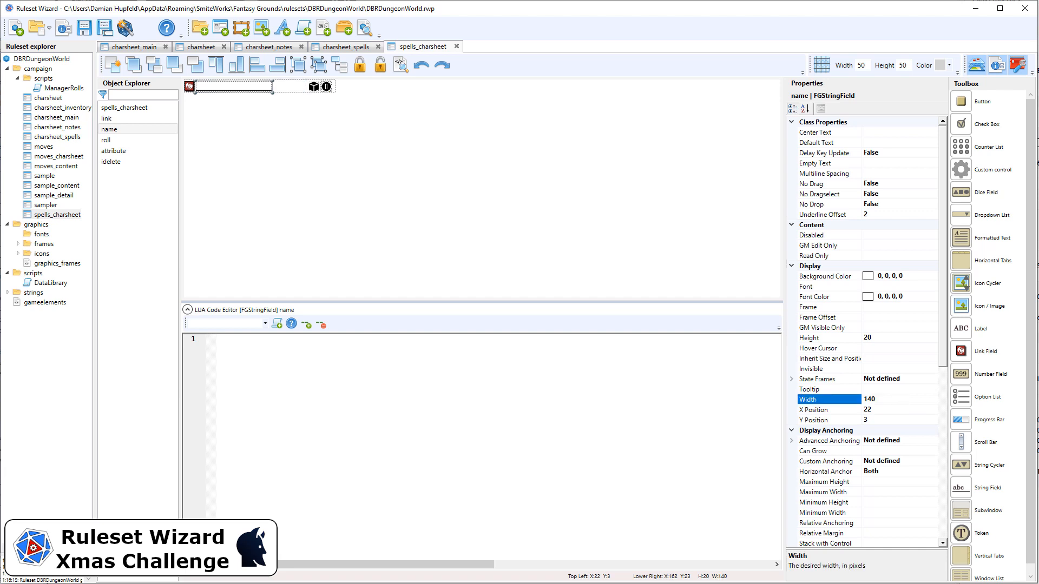
pyautogui.click(904, 399)
pyautogui.write('120')
pyautogui.press('Return')
pyautogui.click(338, 144)
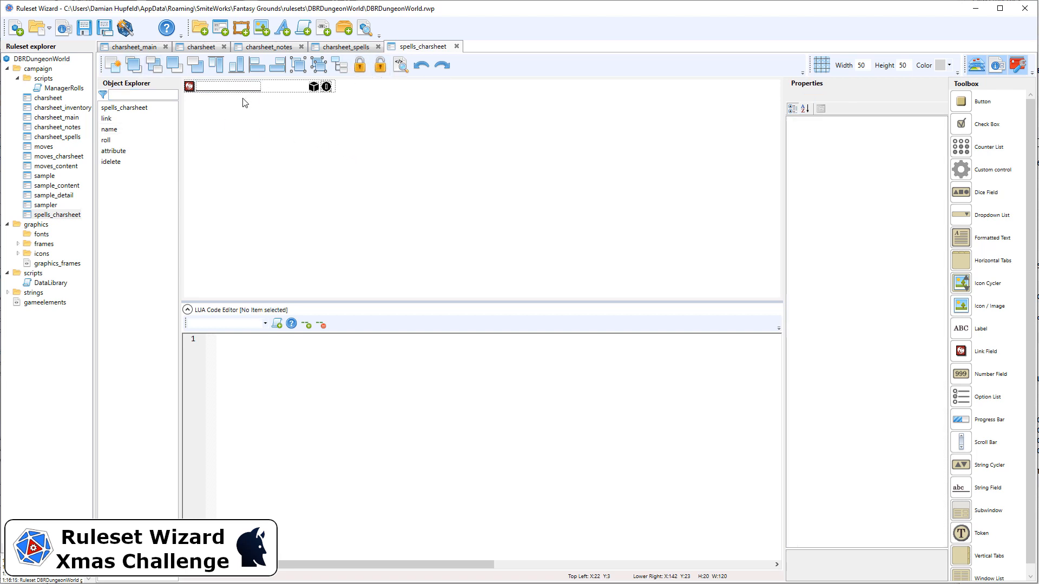
pyautogui.click(125, 28)
# In the charsheet window's vertical tabs, change the tab_abilities entry to use the icon tab_spells and the subwindow spells.
pyautogui.click(116, 50)
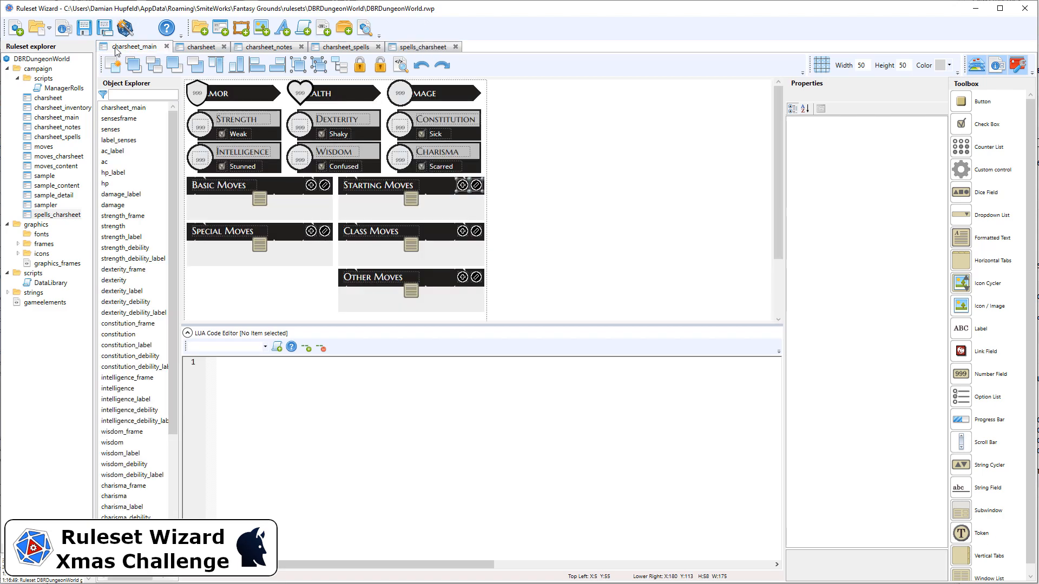
pyautogui.click(187, 48)
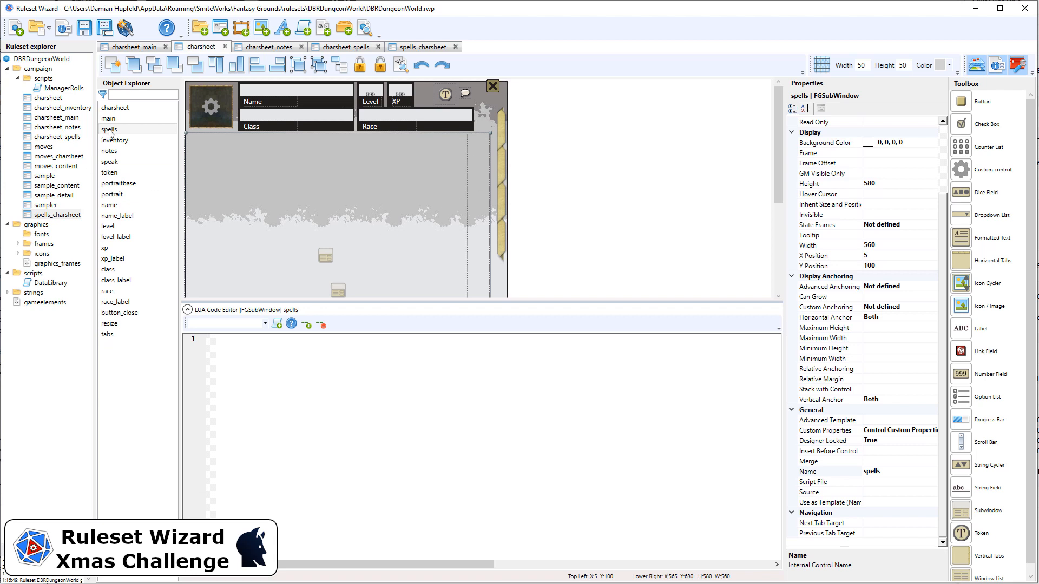
pyautogui.click(498, 133)
pyautogui.click(889, 133)
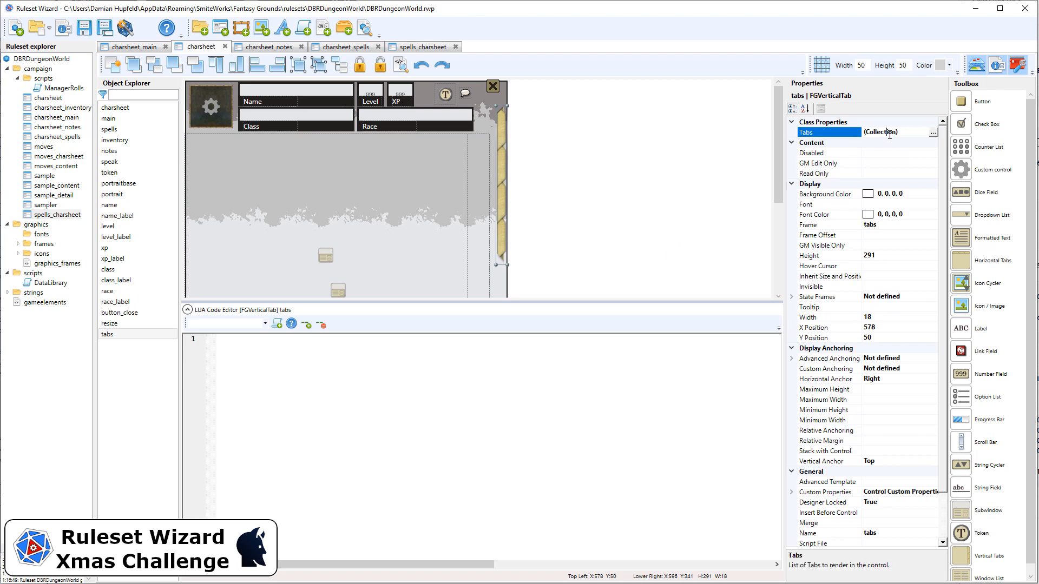
pyautogui.click(932, 134)
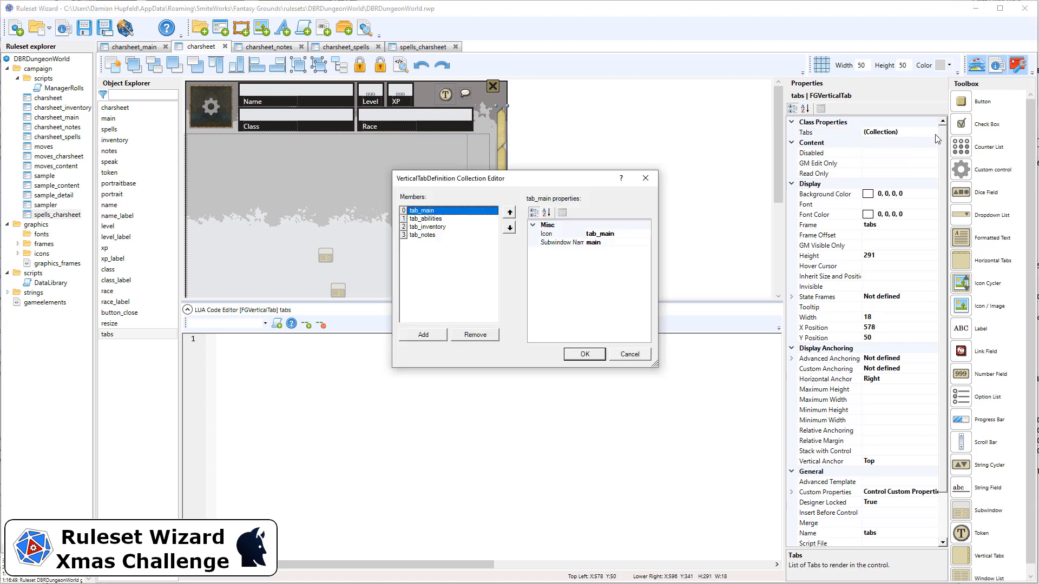
pyautogui.click(434, 219)
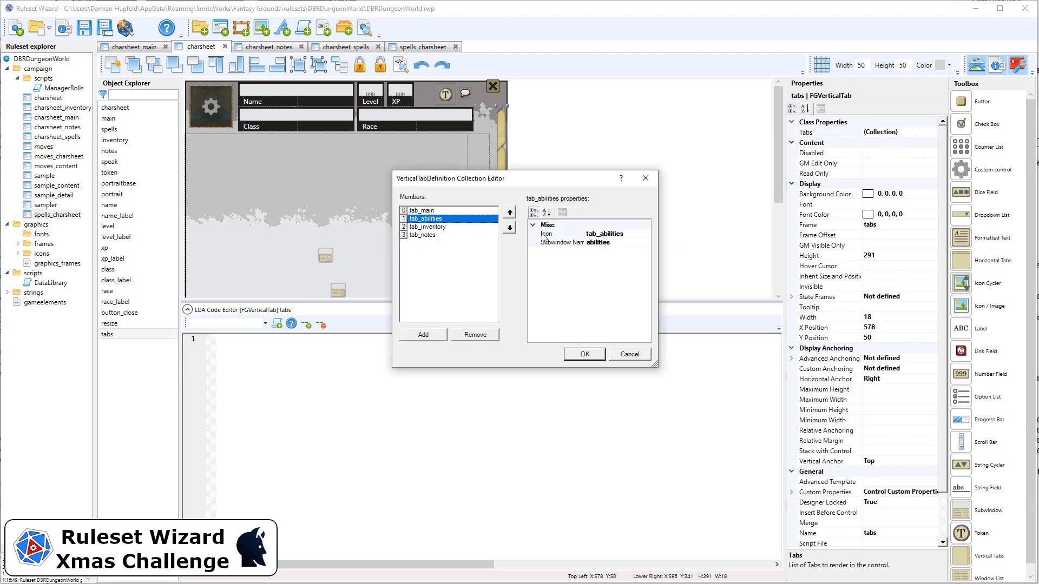
pyautogui.click(609, 234)
pyautogui.moveTo(600, 234); pyautogui.dragTo(679, 239)
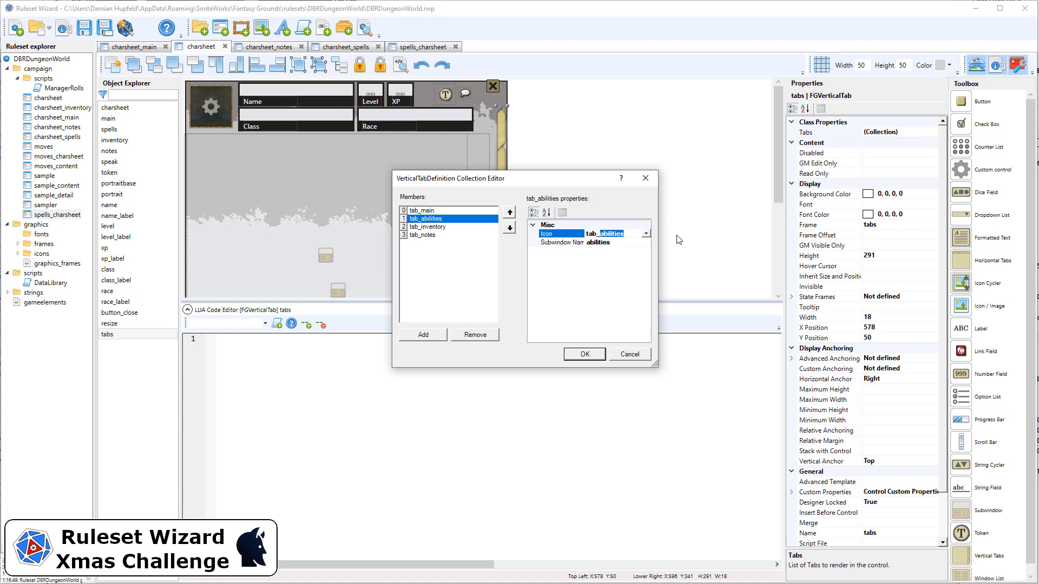
pyautogui.write('spells')
pyautogui.click(603, 242)
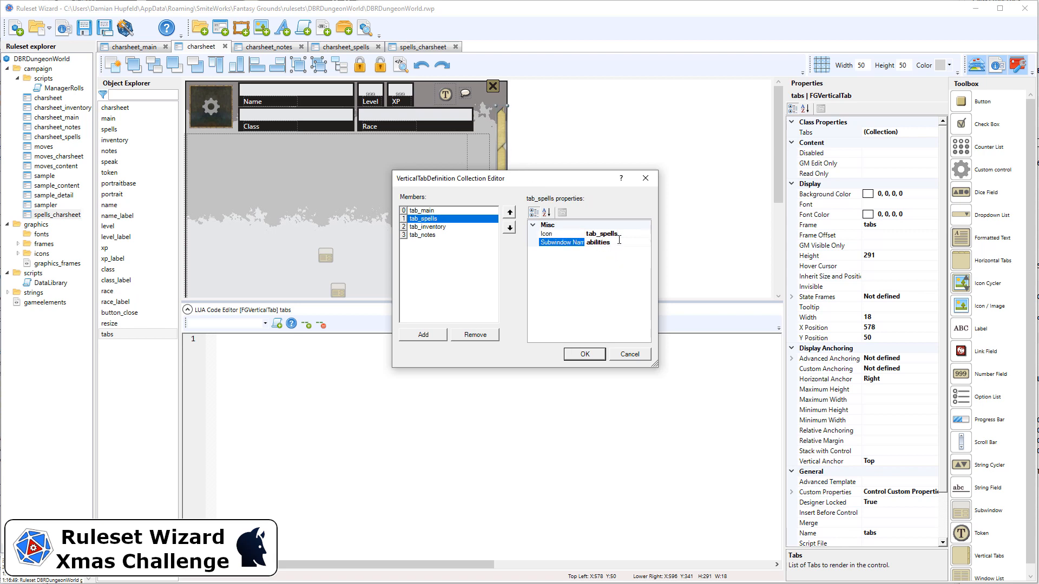
pyautogui.write('spells')
pyautogui.click(584, 354)
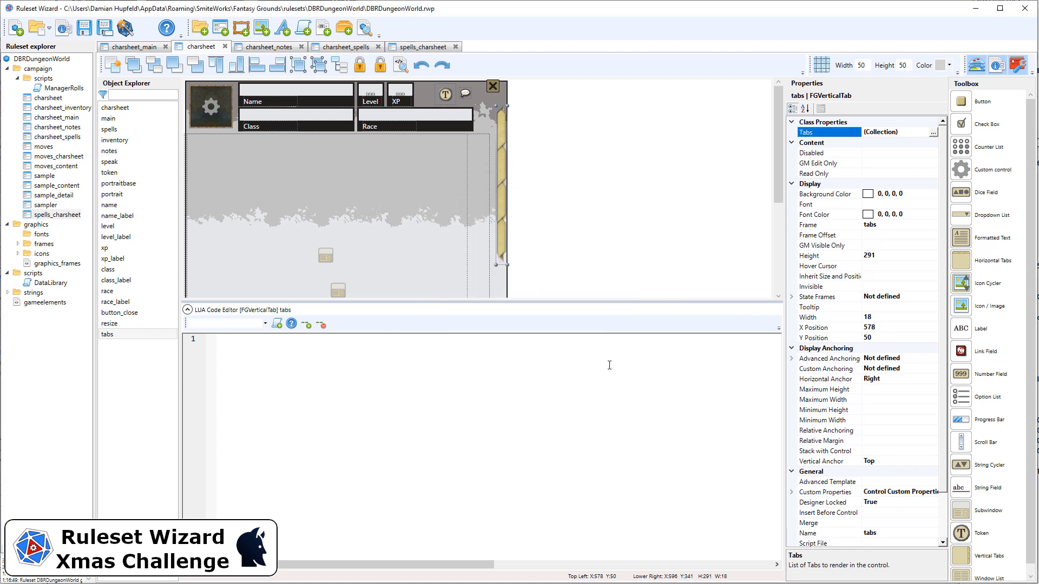
# Generate the ruleset, switch to Fantasy Grounds and show the Spells page of the Dwarf Fighter's character sheet.
pyautogui.click(126, 29)
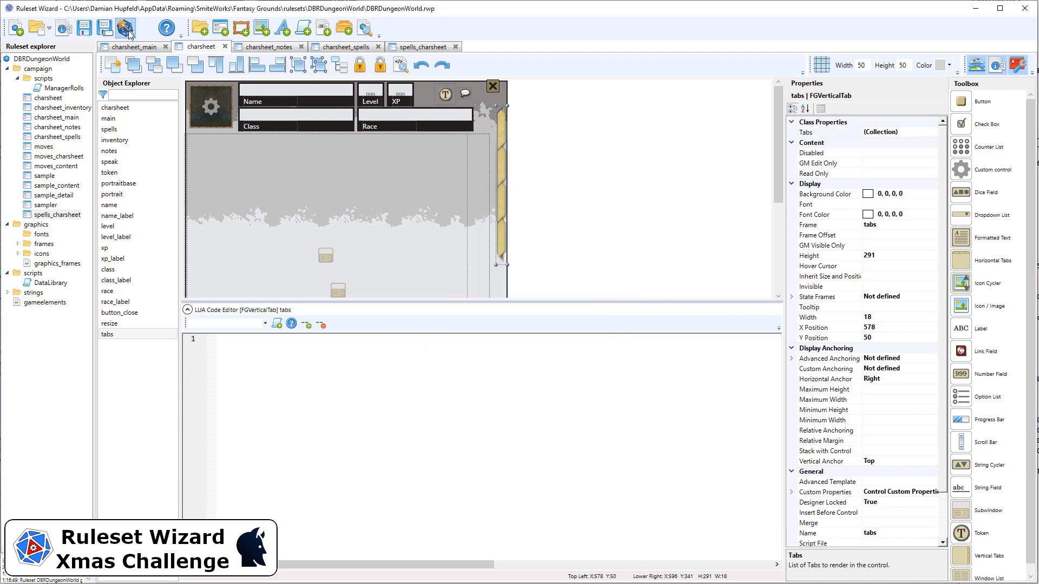
pyautogui.click(613, 295)
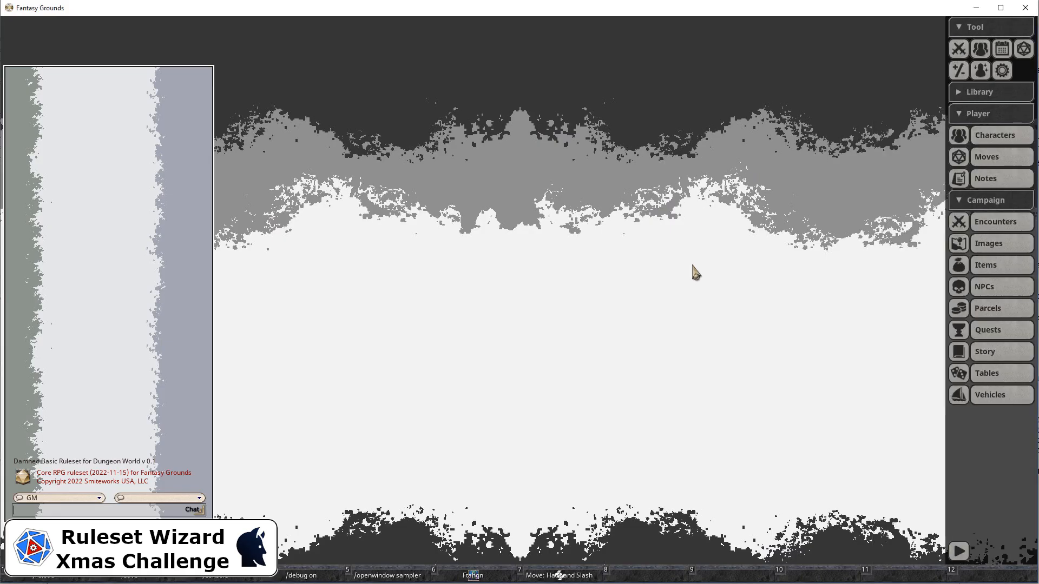
pyautogui.click(472, 574)
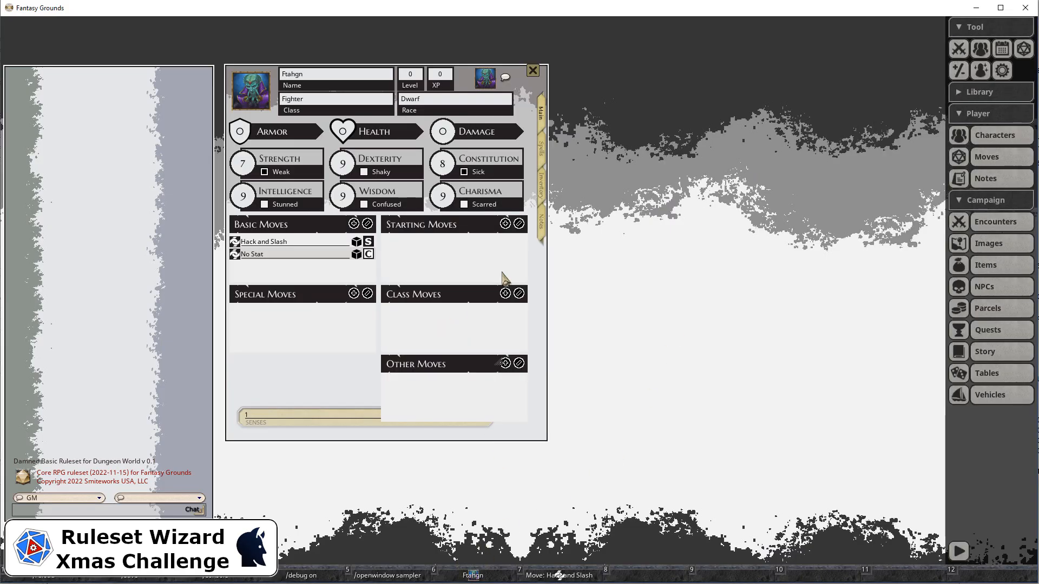
pyautogui.click(542, 152)
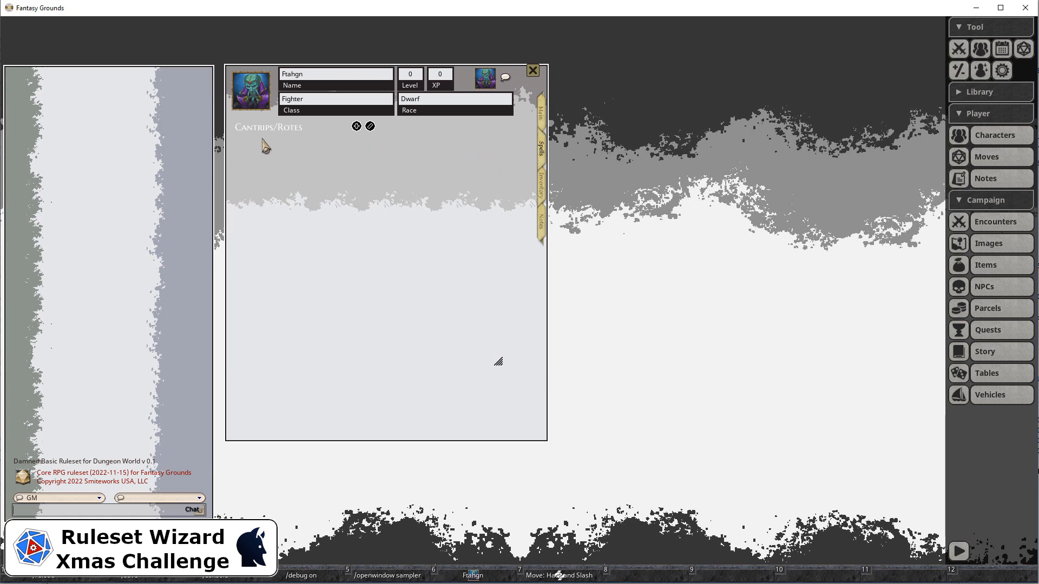
# Test the Cantrips/Rotes list by adding three blank entries, turning on editing and deleting all three.
pyautogui.click(357, 126)
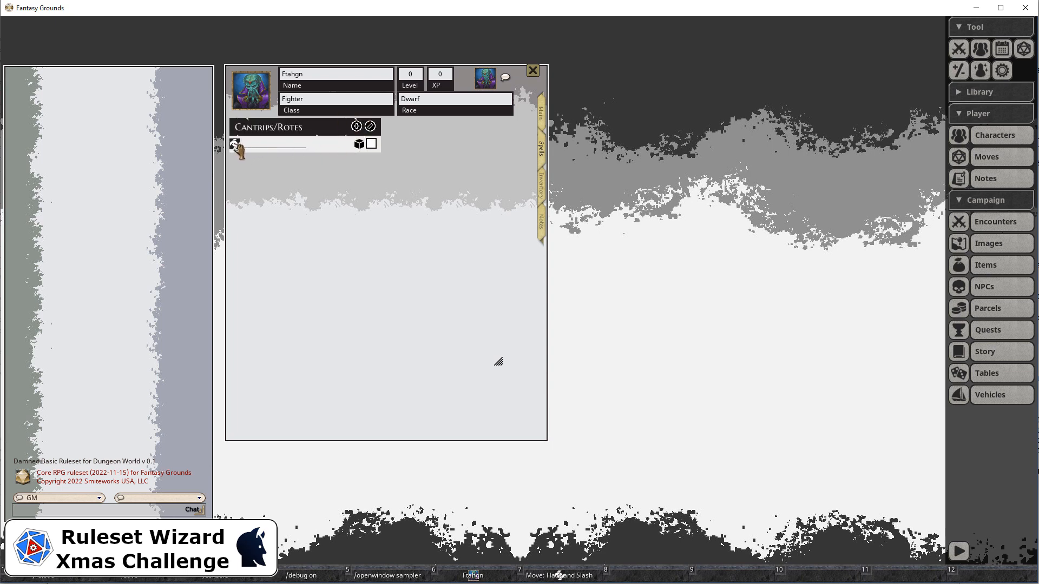
pyautogui.click(356, 128)
pyautogui.click(356, 128)
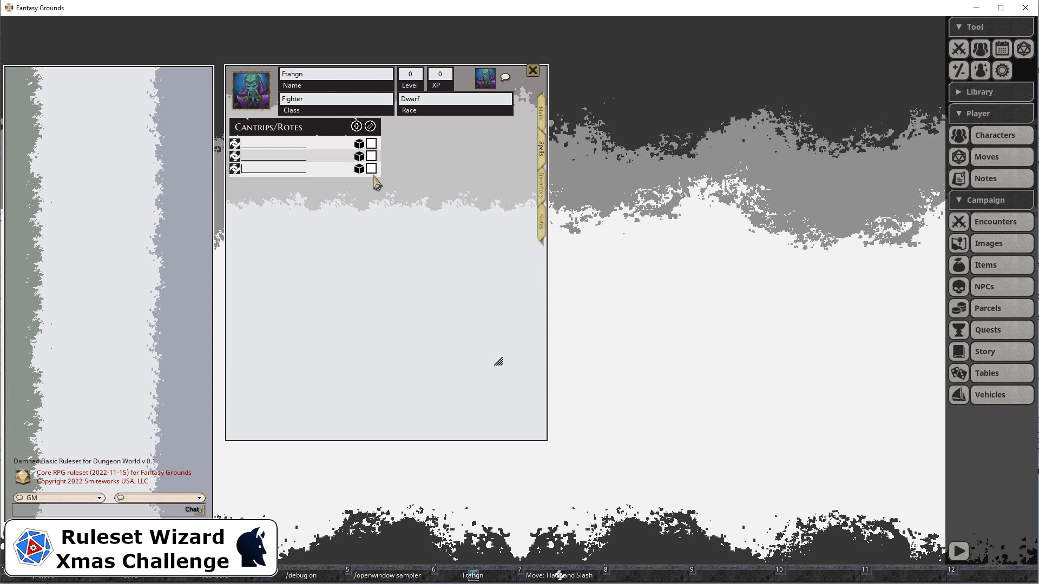
pyautogui.click(370, 126)
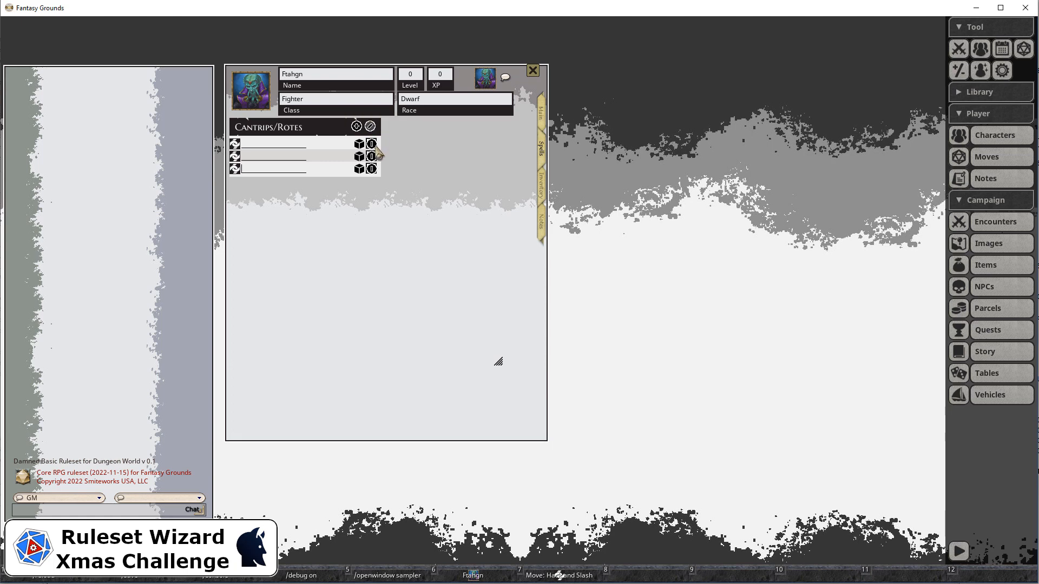
pyautogui.click(371, 144)
pyautogui.click(372, 144)
pyautogui.click(371, 144)
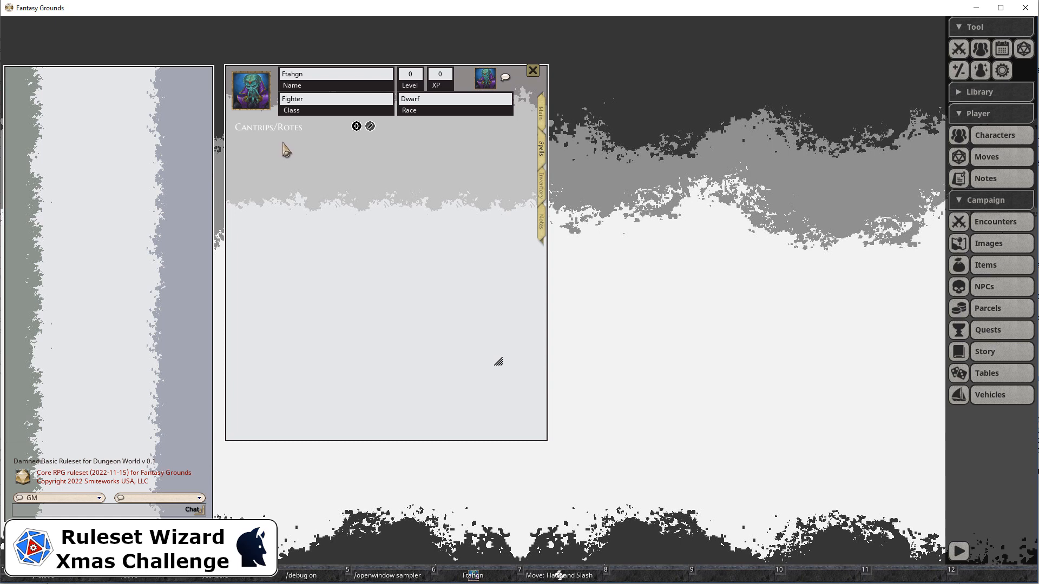
# Switch to Ruleset Wizard and show the charsheet_spells window class.
pyautogui.hotkey('alt', 'Tab')
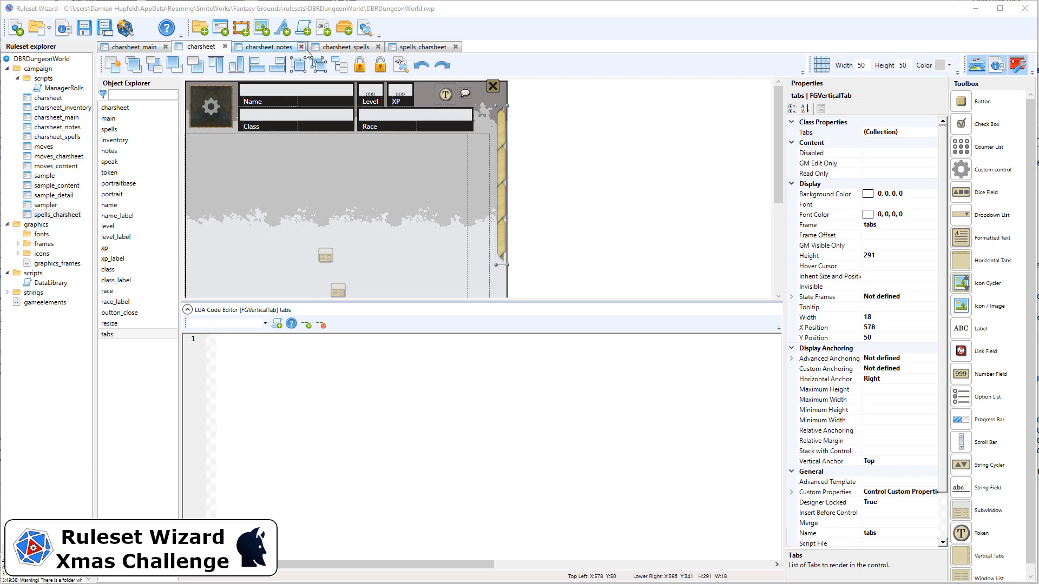
pyautogui.click(344, 47)
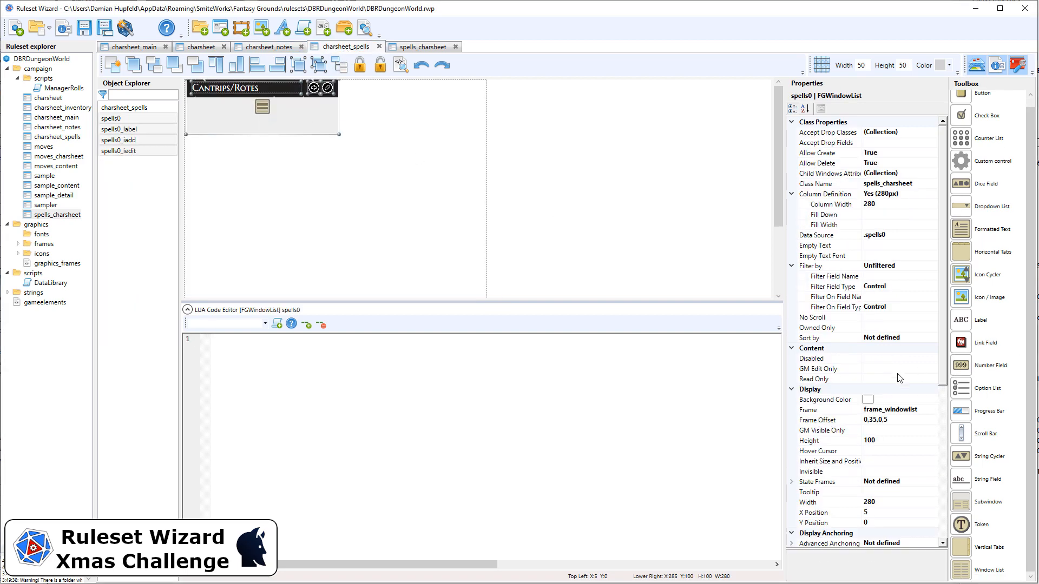
# Try to set the height of the spells0 window list to 80.
pyautogui.scroll(-3, 895, 384)
pyautogui.click(867, 349)
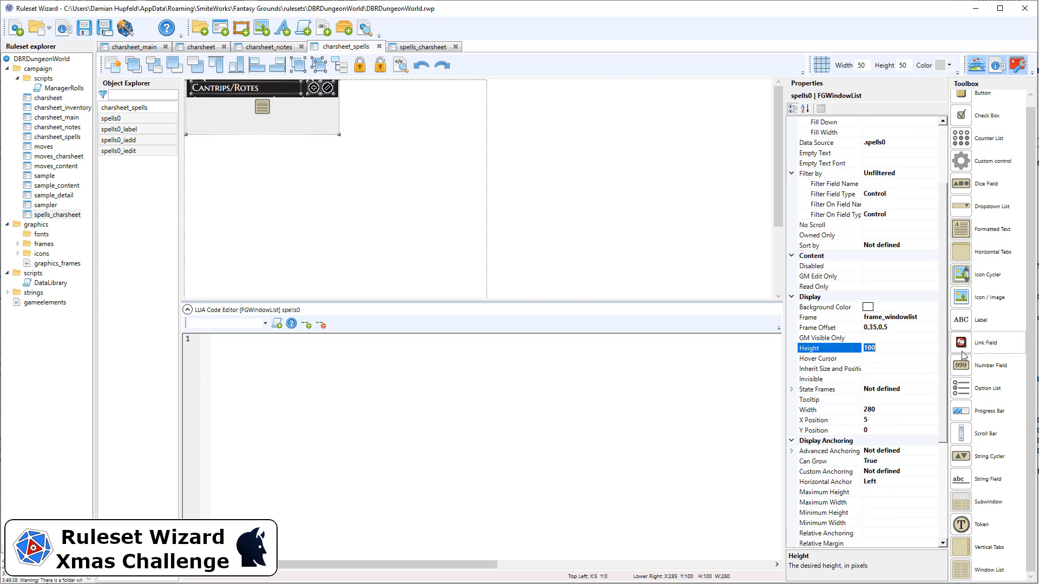
pyautogui.write('80')
pyautogui.press('Return')
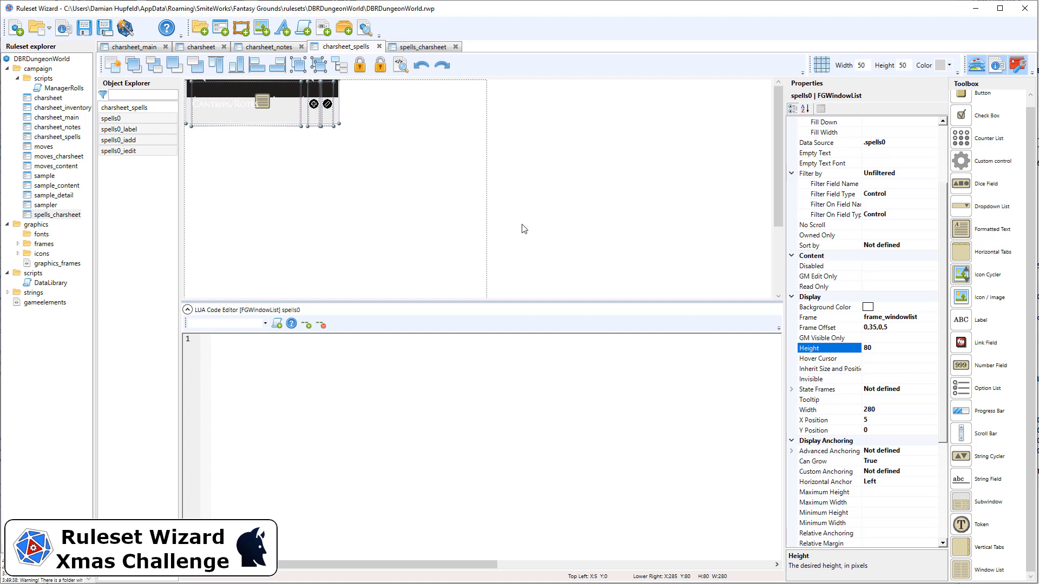
# Select only the spells0 window list and set both its height and its minimum height to 80.
pyautogui.click(572, 228)
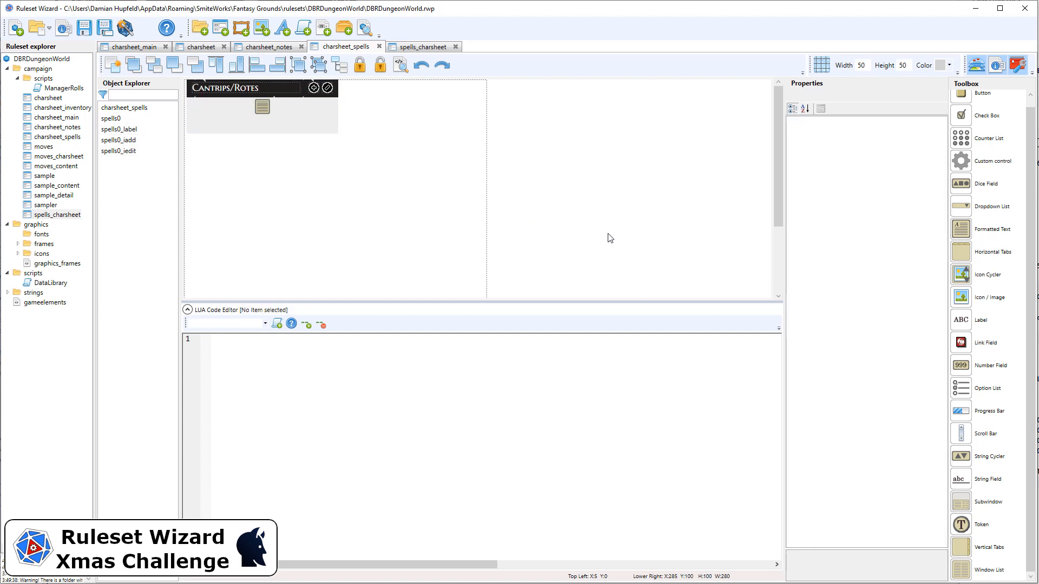
pyautogui.click(303, 112)
pyautogui.click(900, 441)
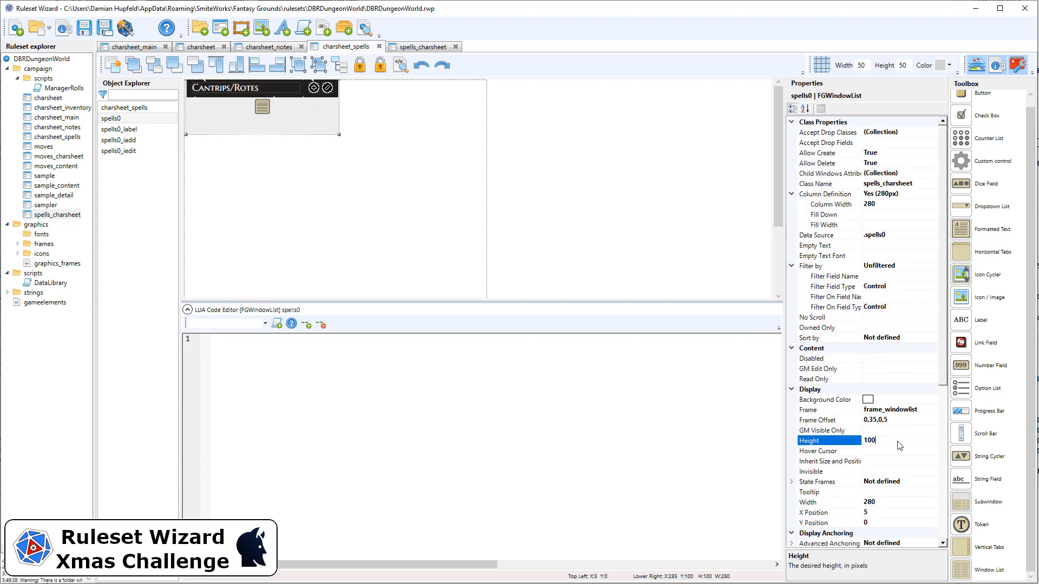
pyautogui.press('Return')
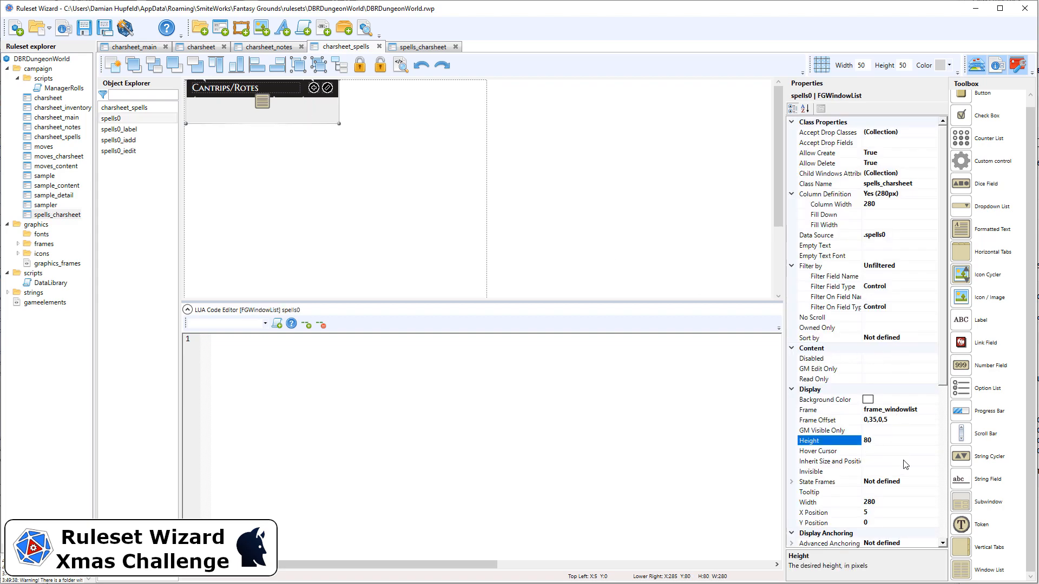
pyautogui.scroll(-4, 905, 464)
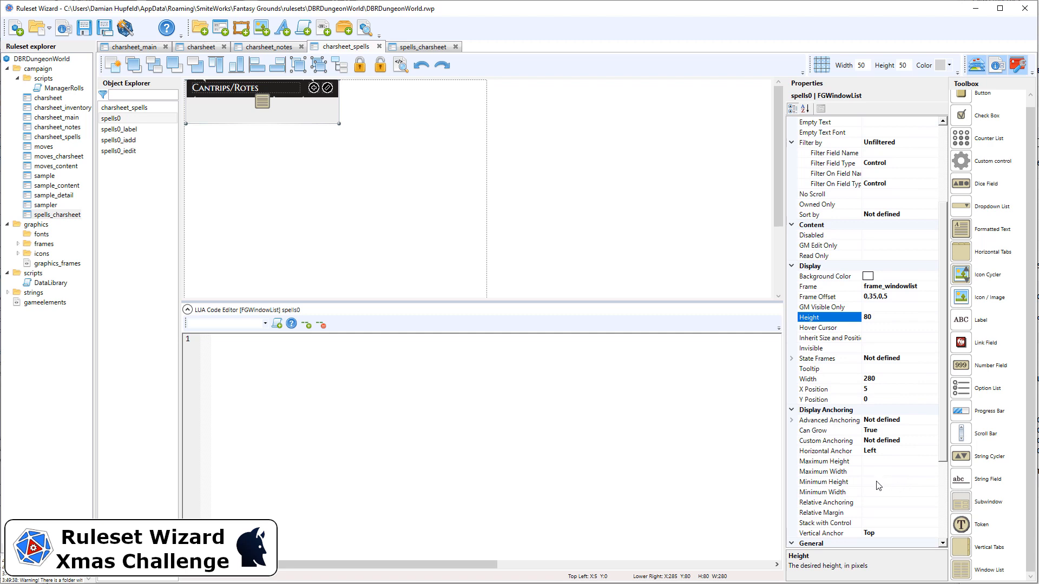
pyautogui.click(877, 481)
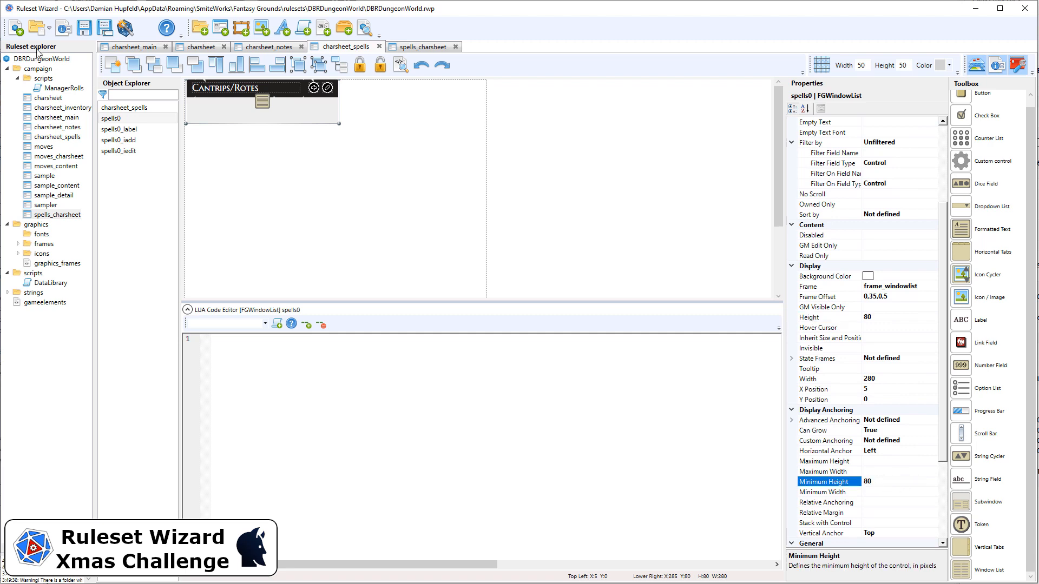
# Generate the ruleset, switch to Fantasy Grounds and open the Dwarf Fighter's character sheet on its Spells page.
pyautogui.click(123, 30)
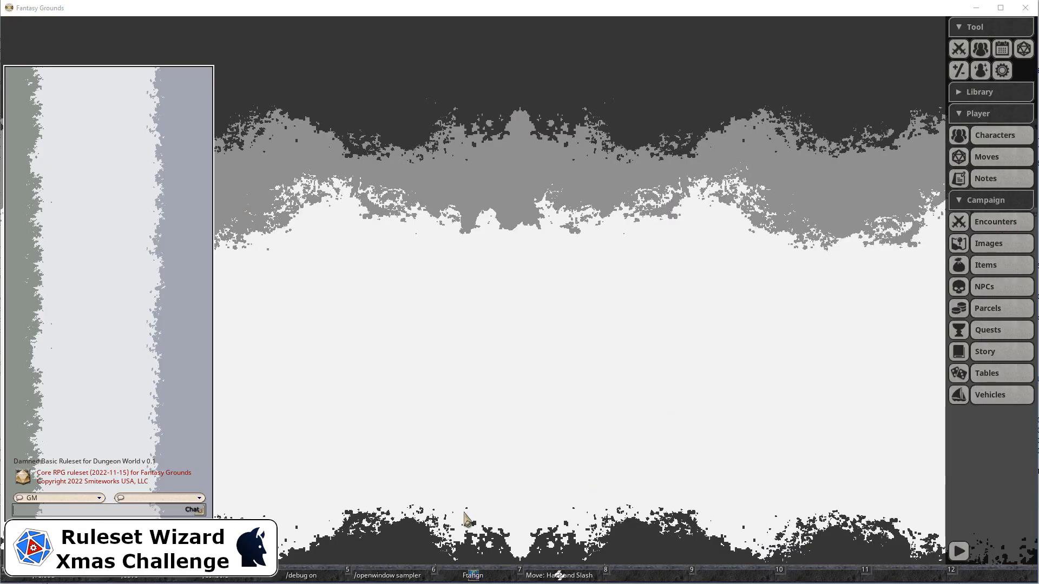
pyautogui.click(473, 575)
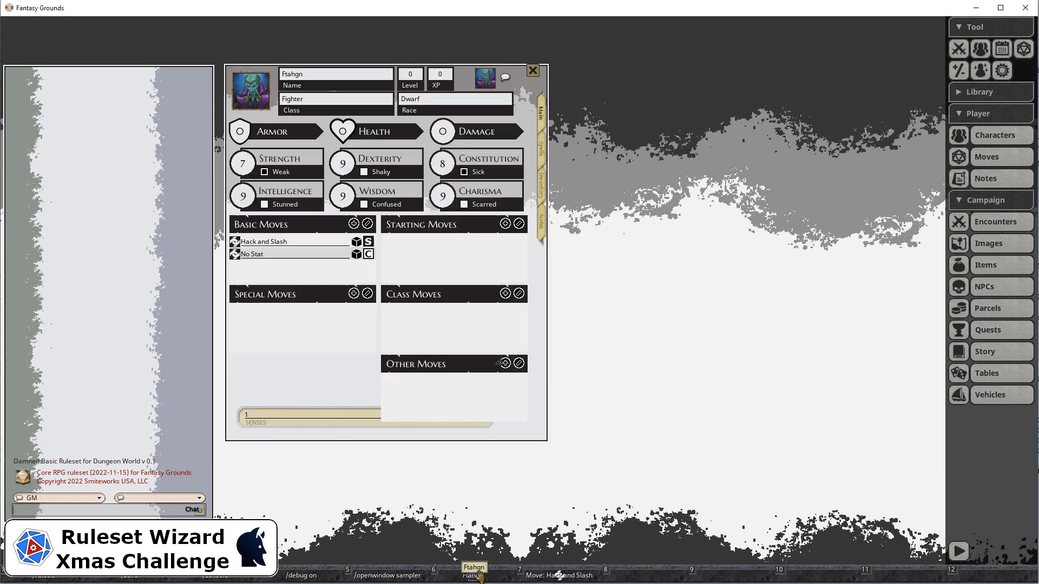
pyautogui.click(542, 150)
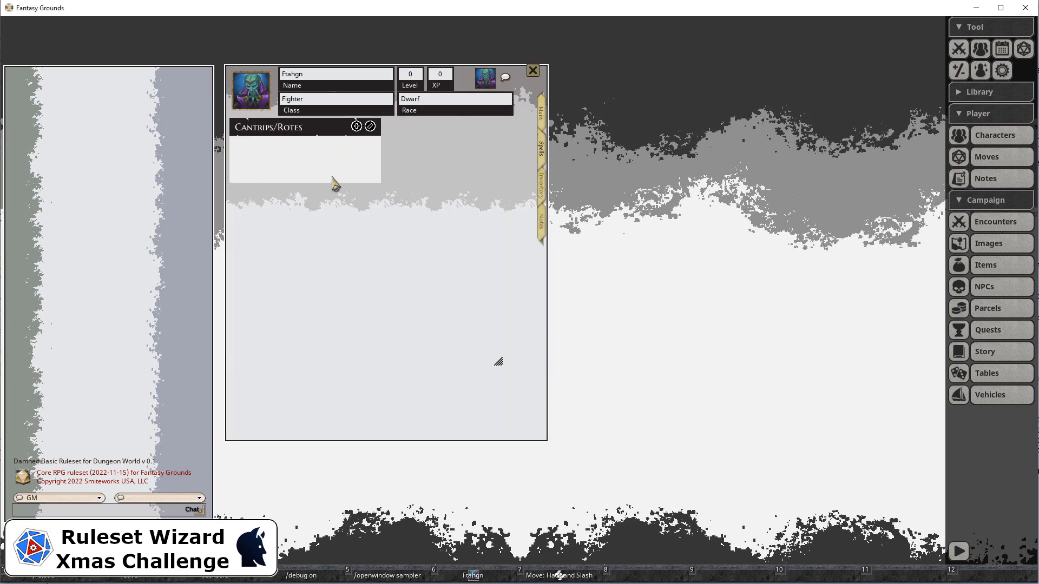
# Add fifteen blank entries to the Cantrips/Rotes list to test how the list grows.
pyautogui.doubleClick(356, 127)
pyautogui.doubleClick(356, 127)
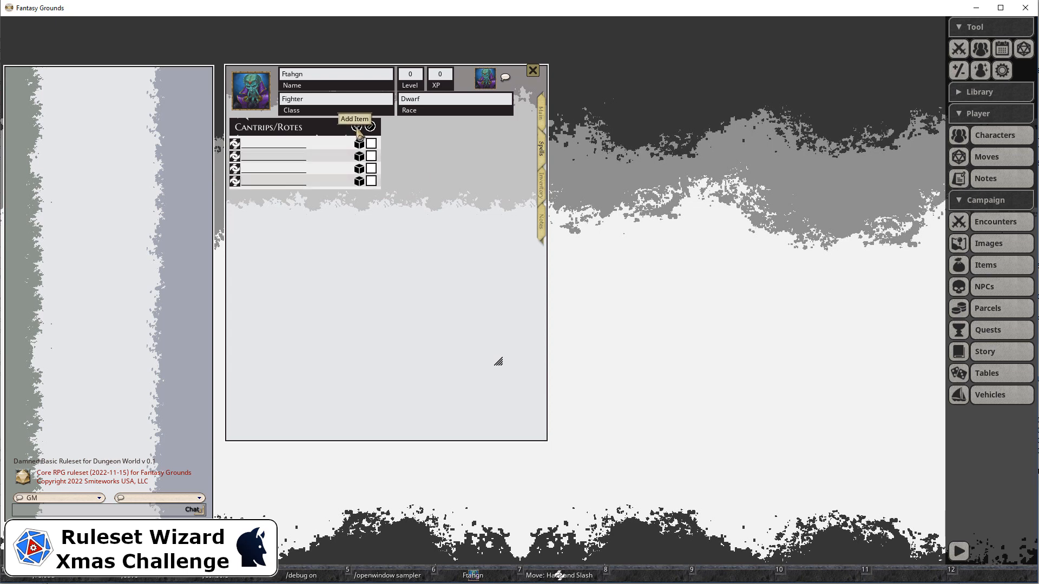
pyautogui.click(356, 128)
pyautogui.doubleClick(357, 127)
pyautogui.doubleClick(357, 127)
pyautogui.click(357, 128)
pyautogui.doubleClick(357, 127)
pyautogui.doubleClick(357, 127)
pyautogui.click(357, 127)
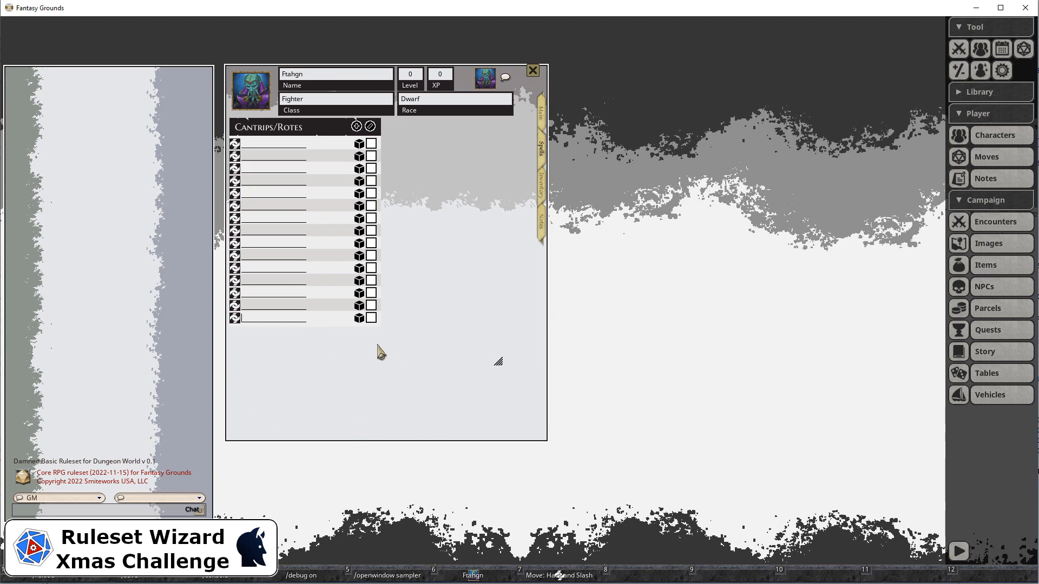
# Turn on editing for the Cantrips/Rotes list, delete all but one blank entry, turn editing off and return to the Main page.
pyautogui.click(370, 126)
pyautogui.click(371, 144)
pyautogui.click(371, 144)
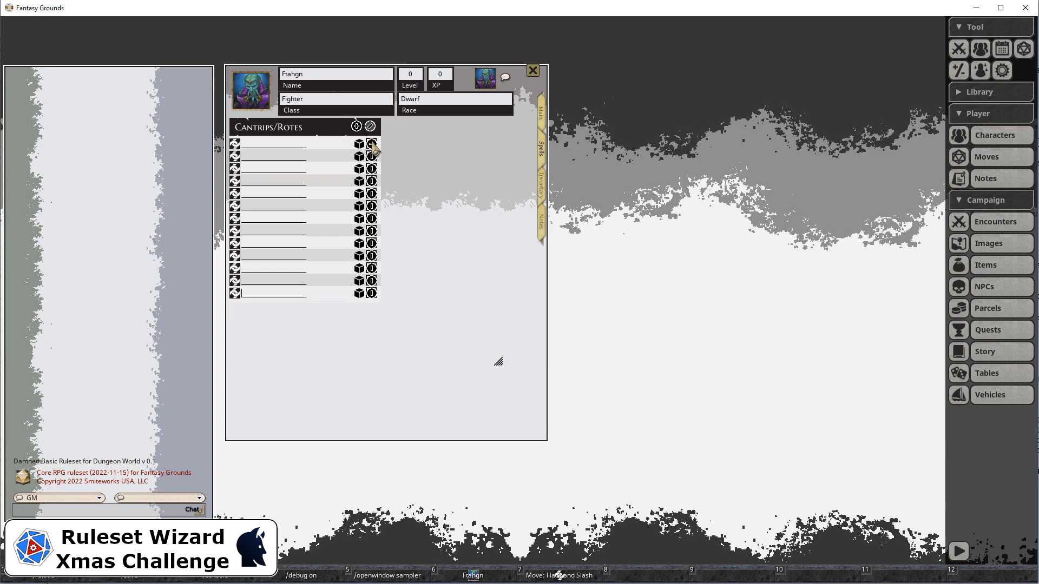
pyautogui.click(371, 144)
pyautogui.click(371, 144)
pyautogui.click(372, 144)
pyautogui.click(372, 145)
pyautogui.click(372, 146)
pyautogui.click(371, 144)
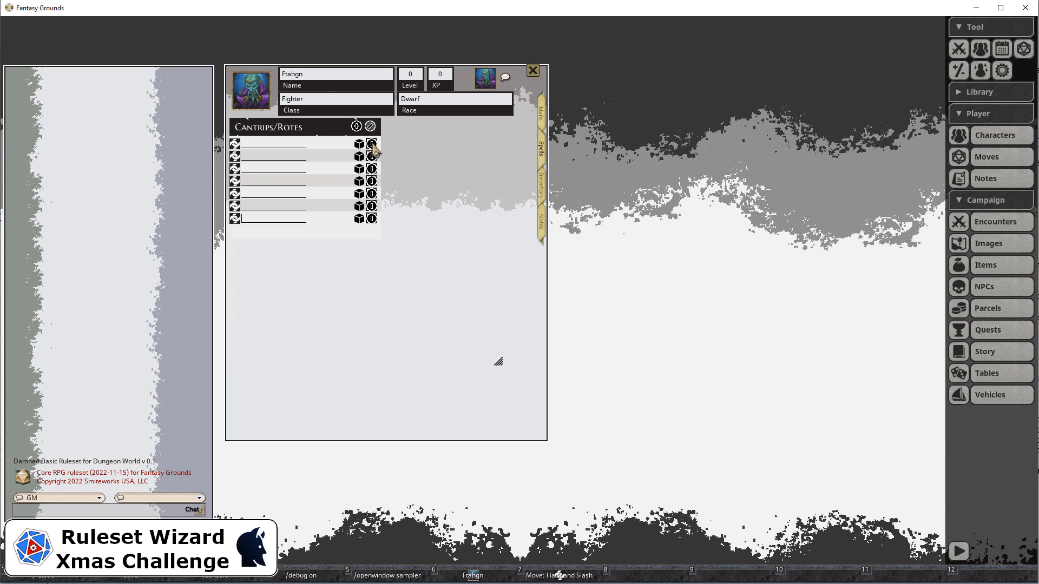
pyautogui.click(371, 144)
pyautogui.click(371, 144)
pyautogui.click(371, 144)
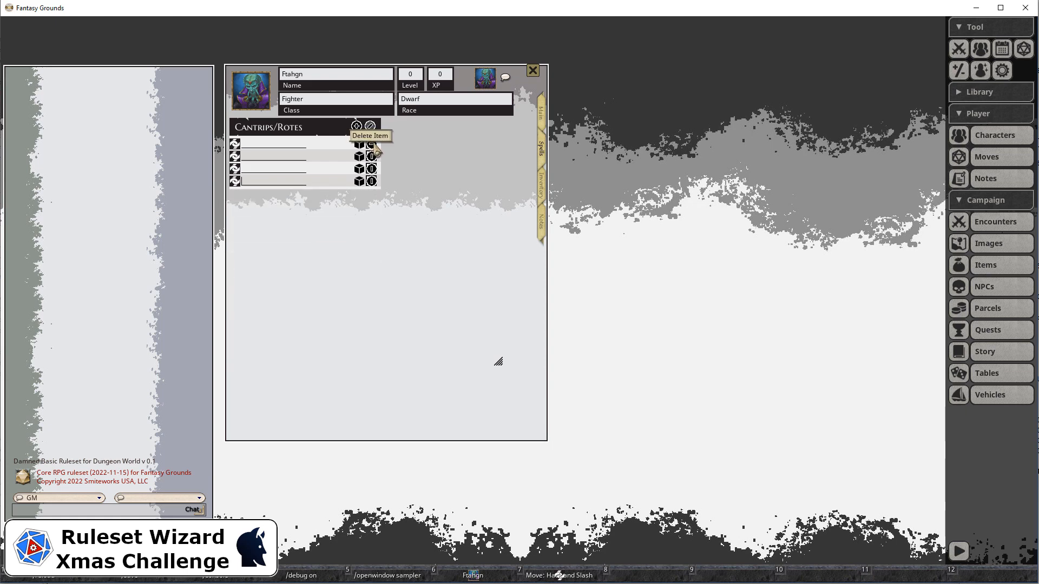
pyautogui.click(372, 145)
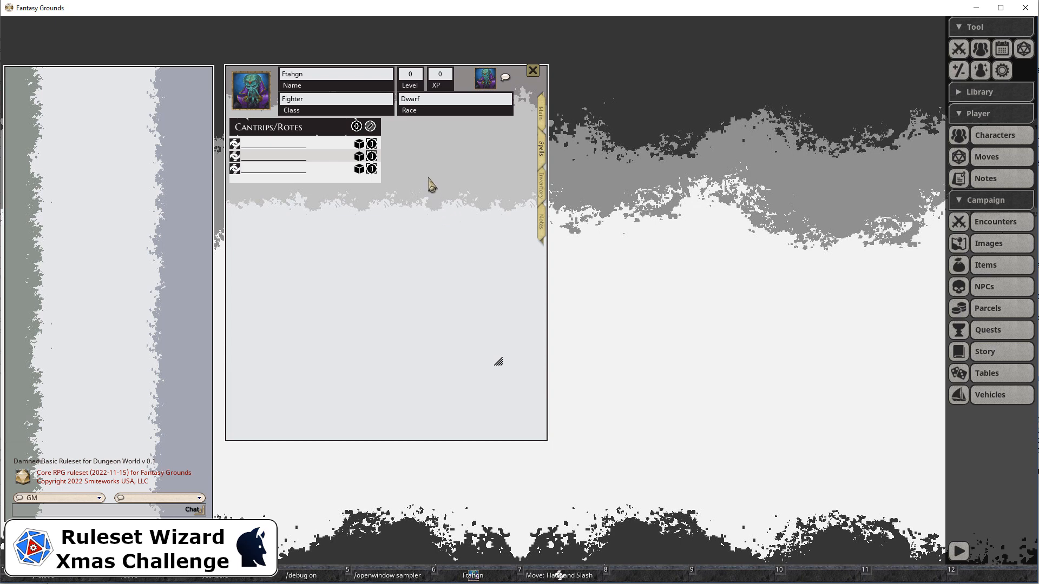
pyautogui.click(374, 154)
pyautogui.click(372, 144)
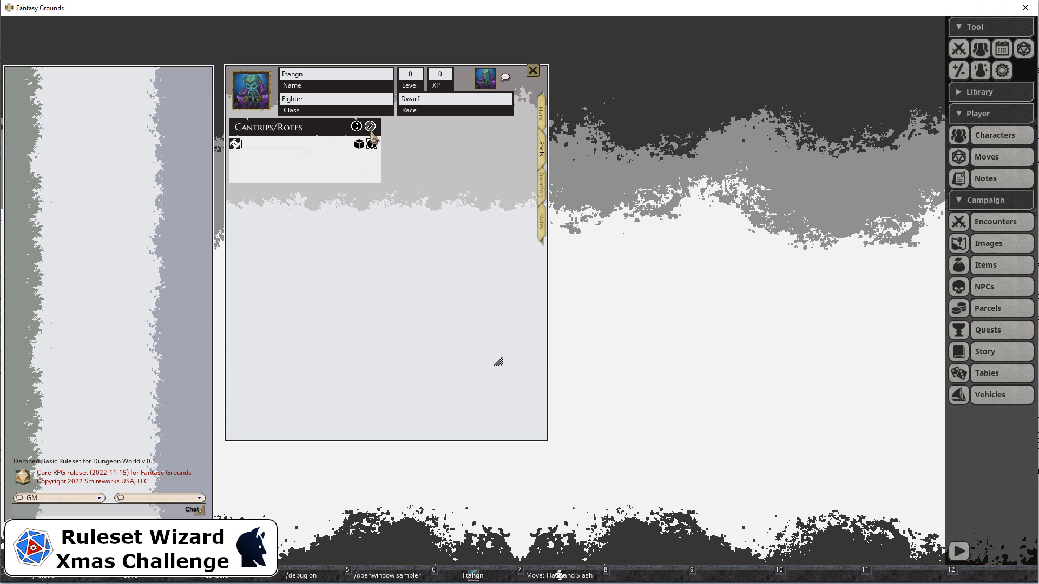
pyautogui.click(370, 126)
pyautogui.click(545, 118)
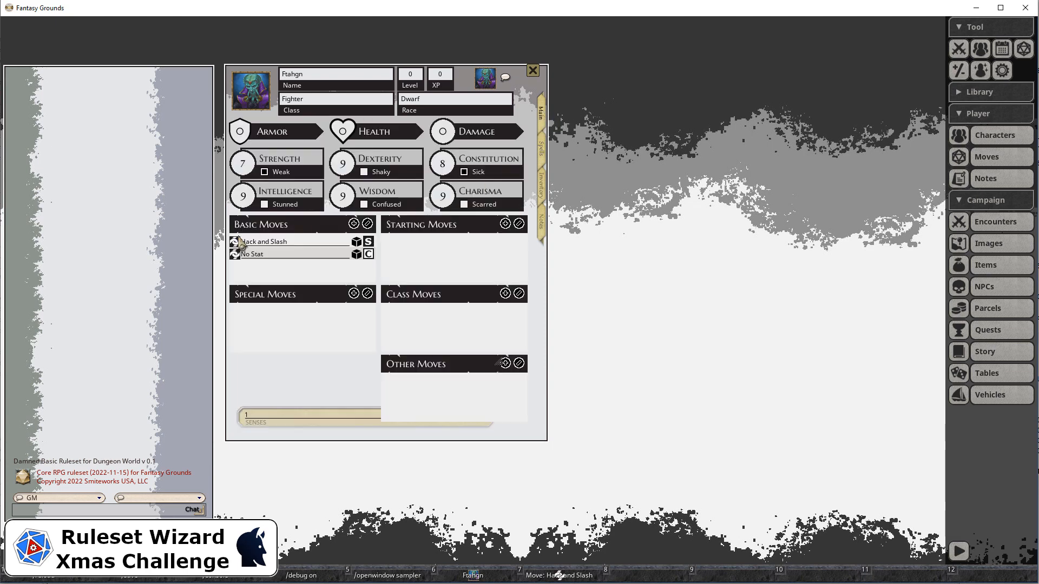